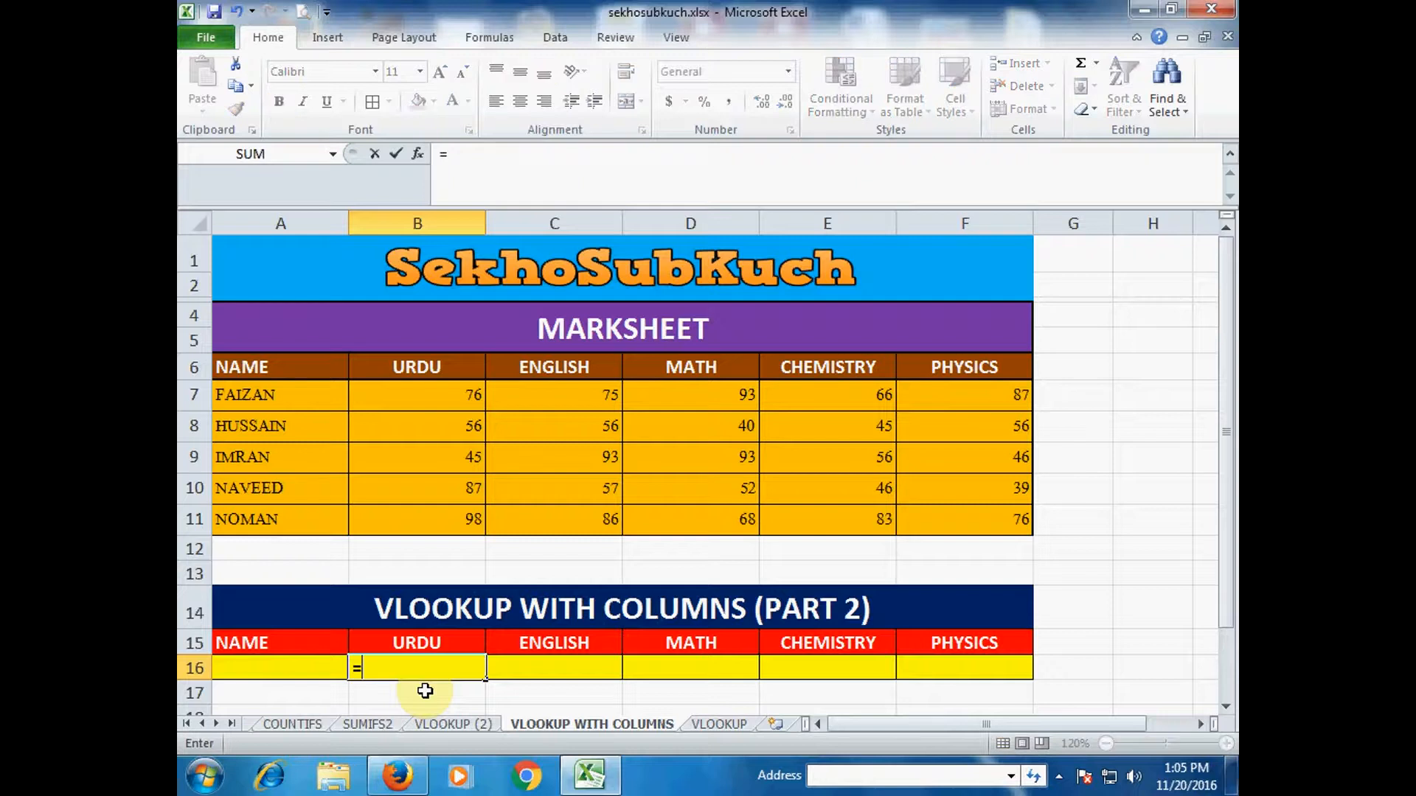
Enter the formula =COLUMNS(A15:F15) in cell B16 to count the lookup table's header columns.
{"action": "type", "text": "CO"}
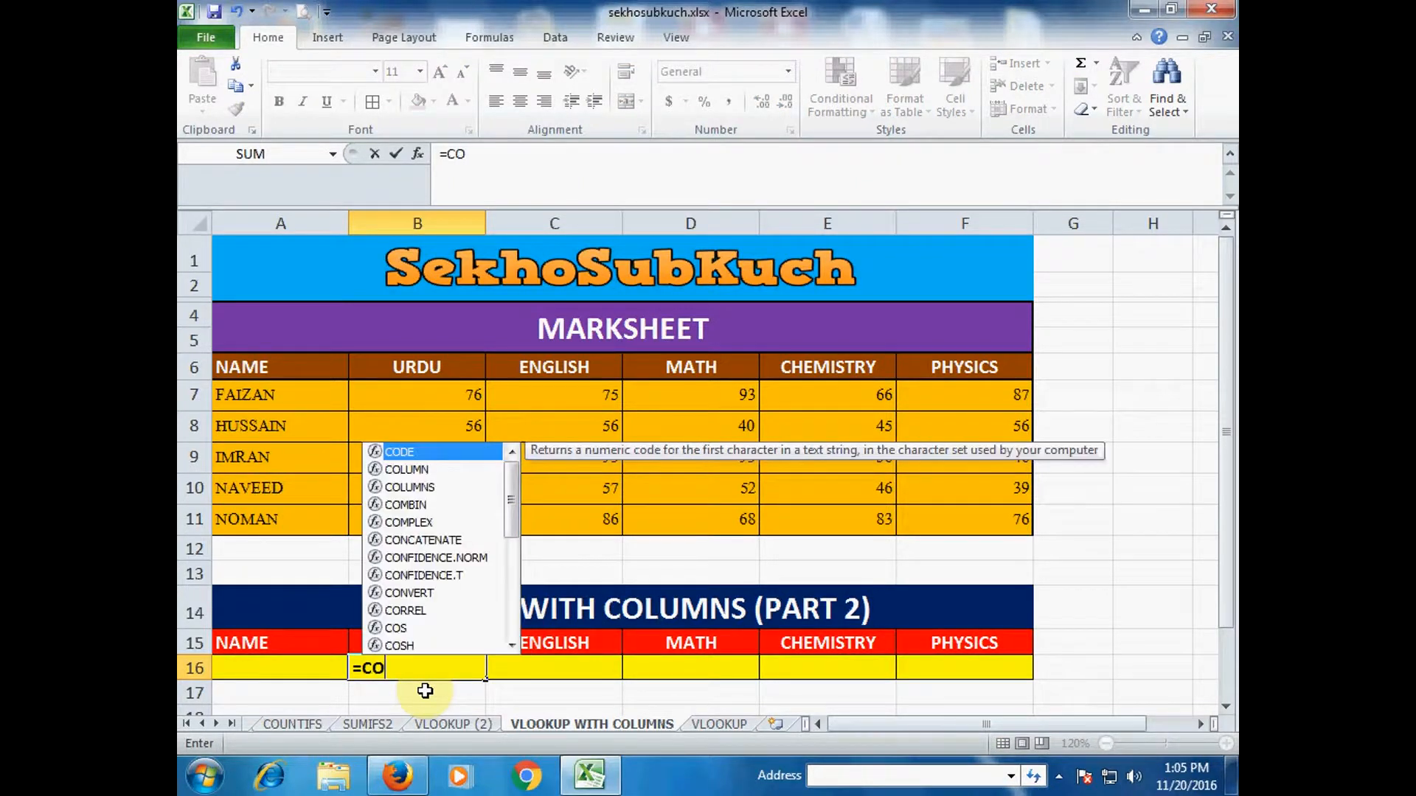
{"action": "type", "text": "LUMNS("}
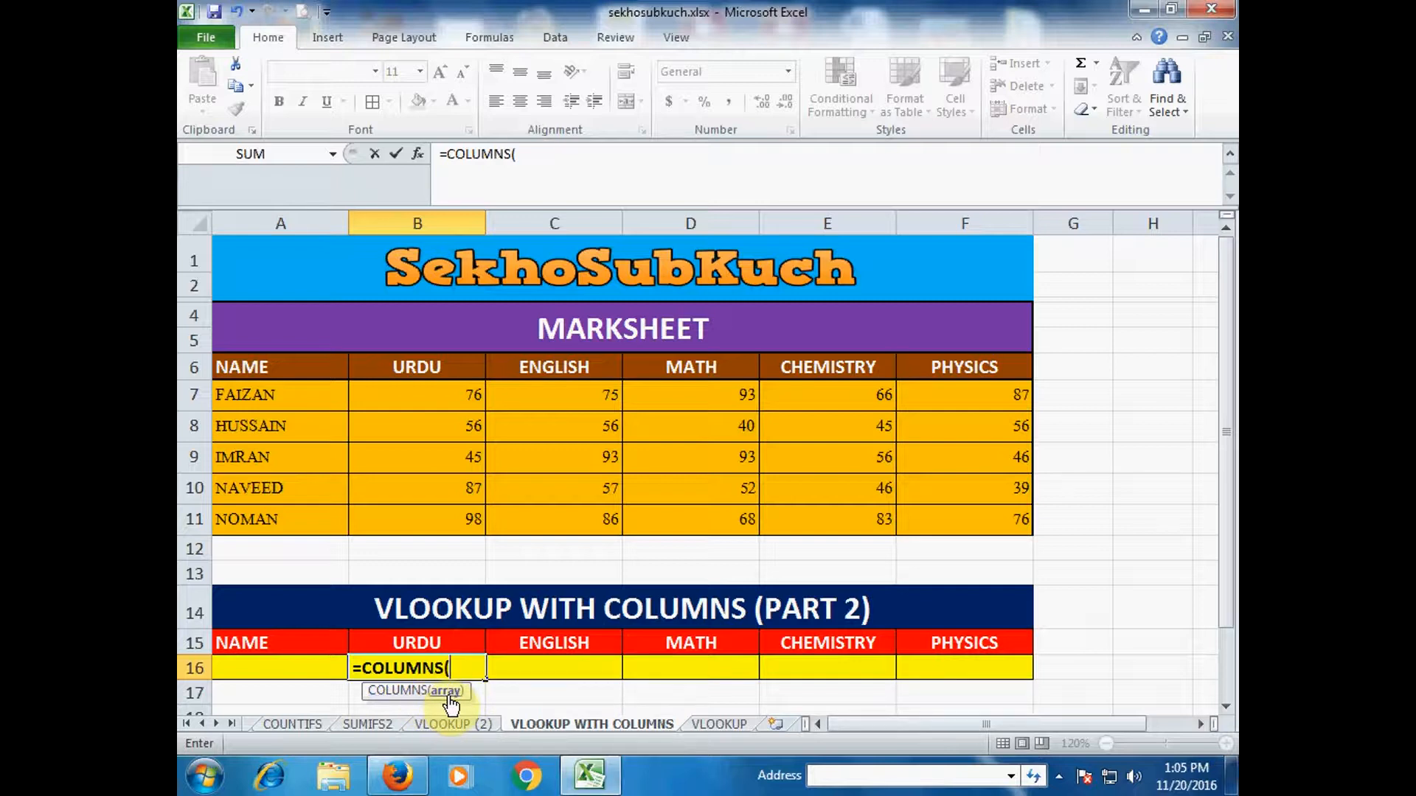
{"action": "left_click_drag", "start_coordinate": [316, 647], "coordinate": [942, 641]}
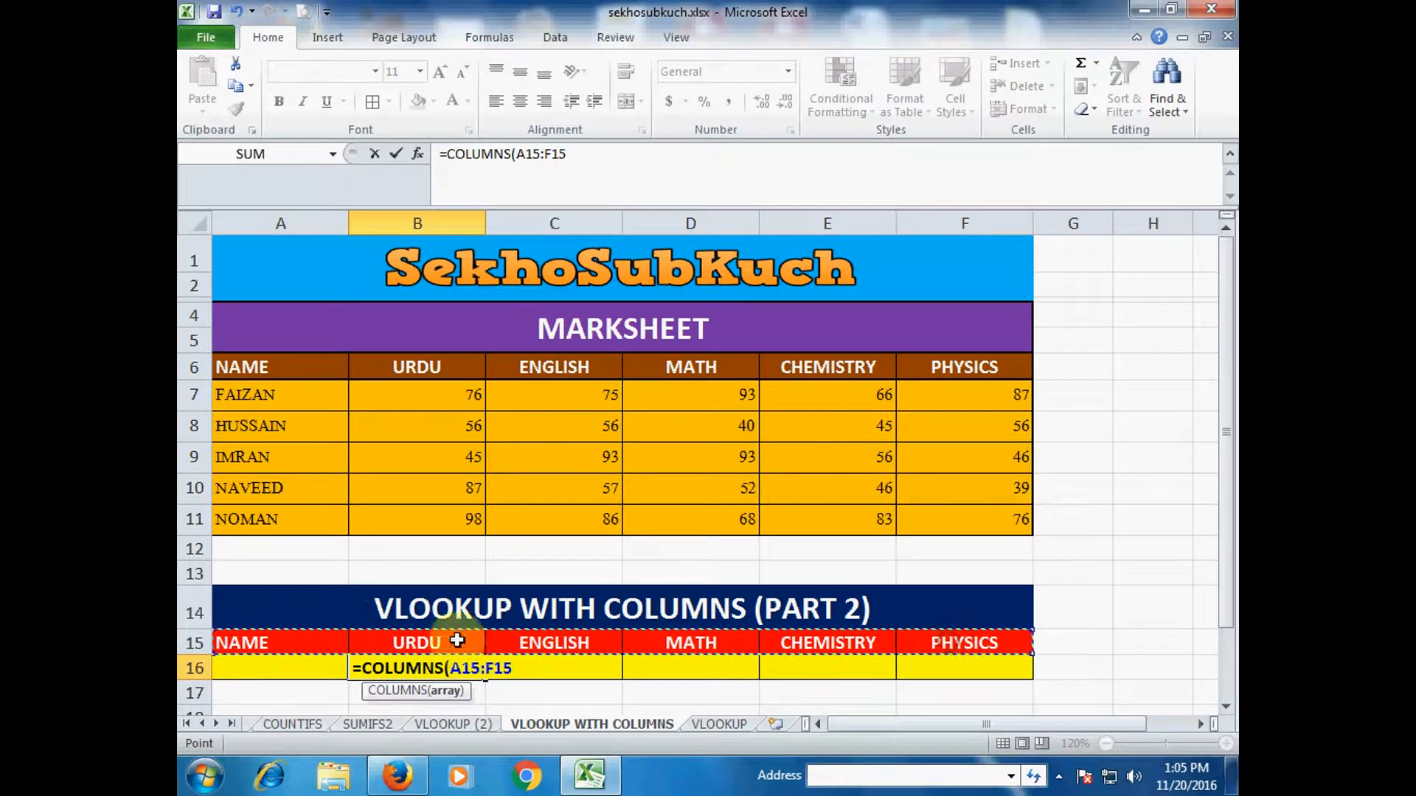
{"action": "key", "text": "Return"}
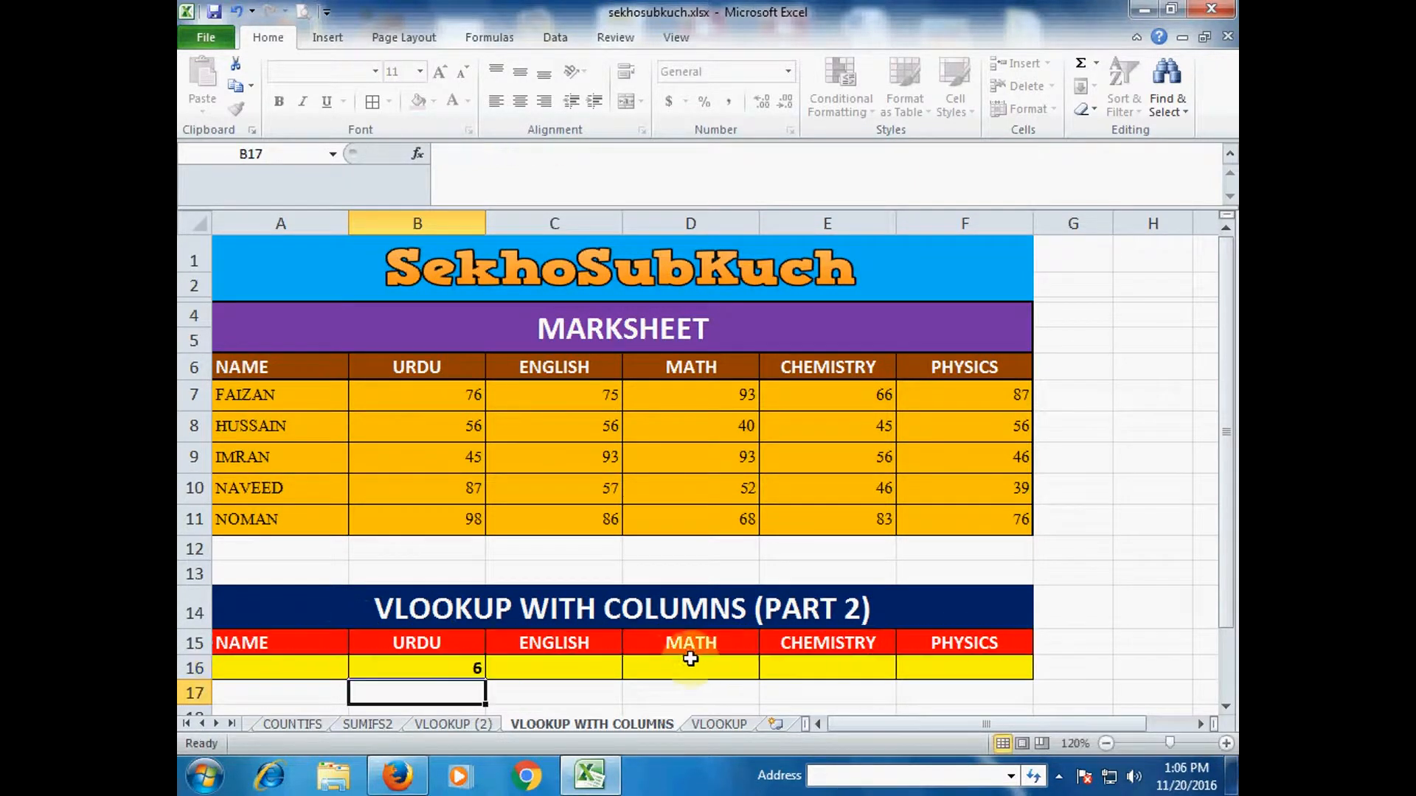
Clear cell B16 and enter =COLUMNS(B15:F15) there to count only the subject columns.
{"action": "left_click", "coordinate": [440, 668]}
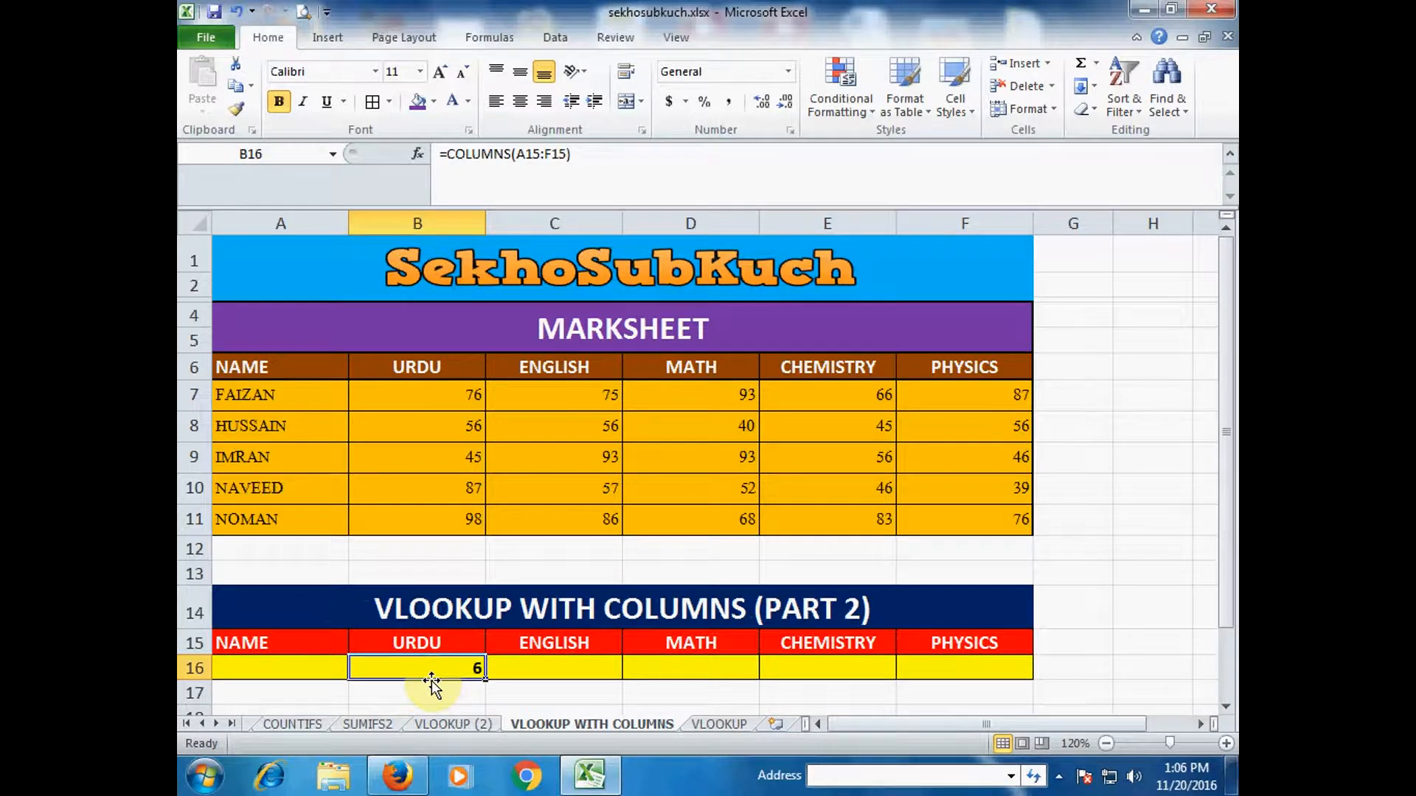
{"action": "key", "text": "Delete"}
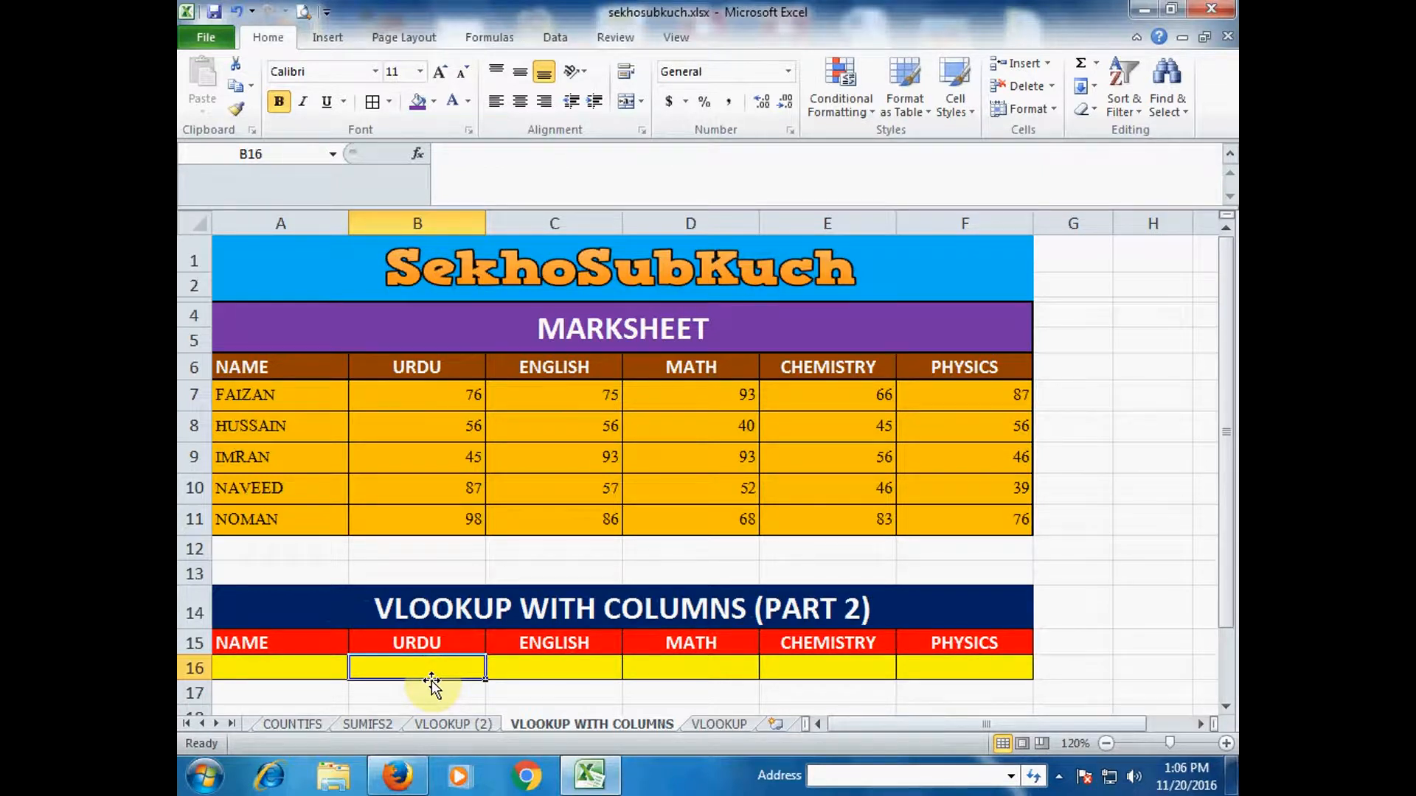
{"action": "type", "text": "=COLUMNS("}
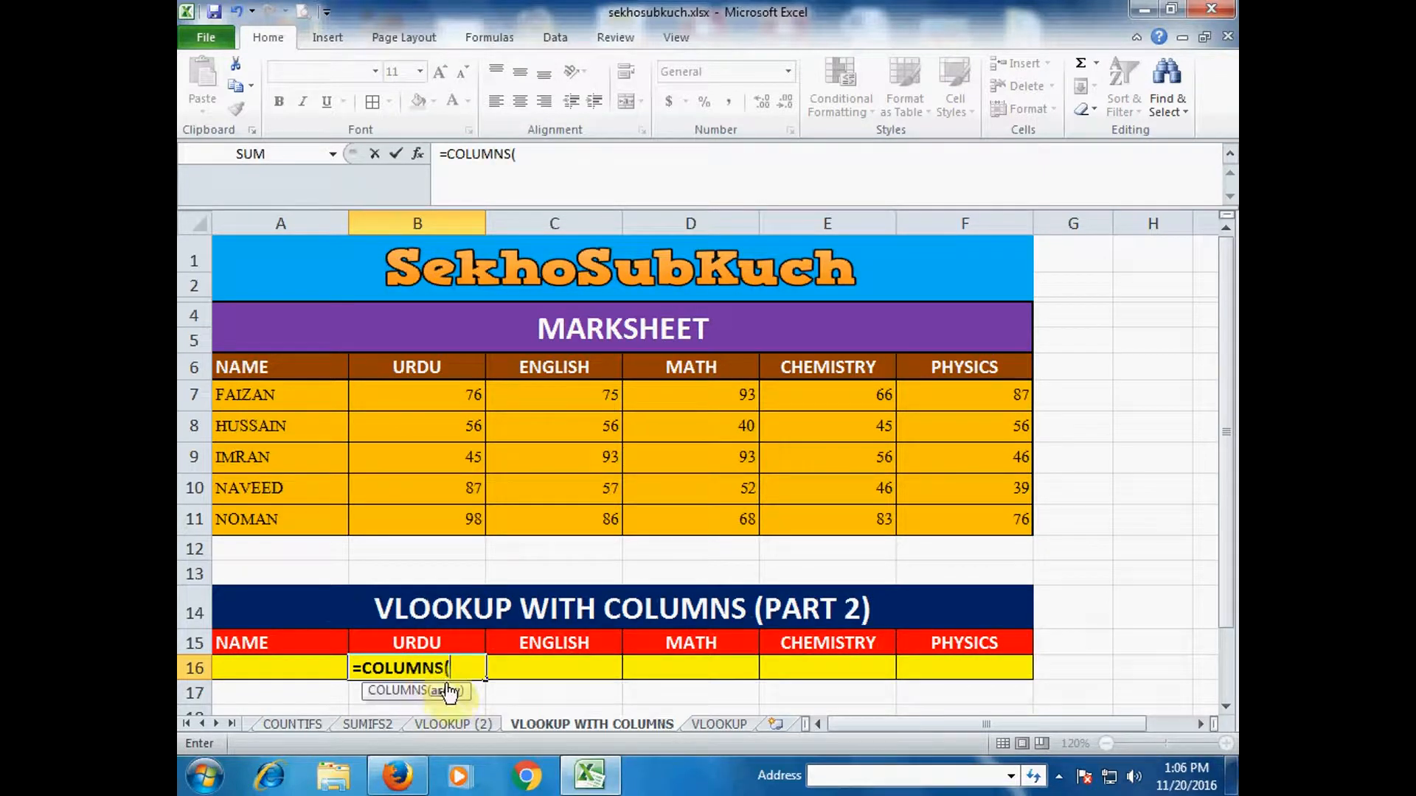
{"action": "left_click", "coordinate": [440, 638]}
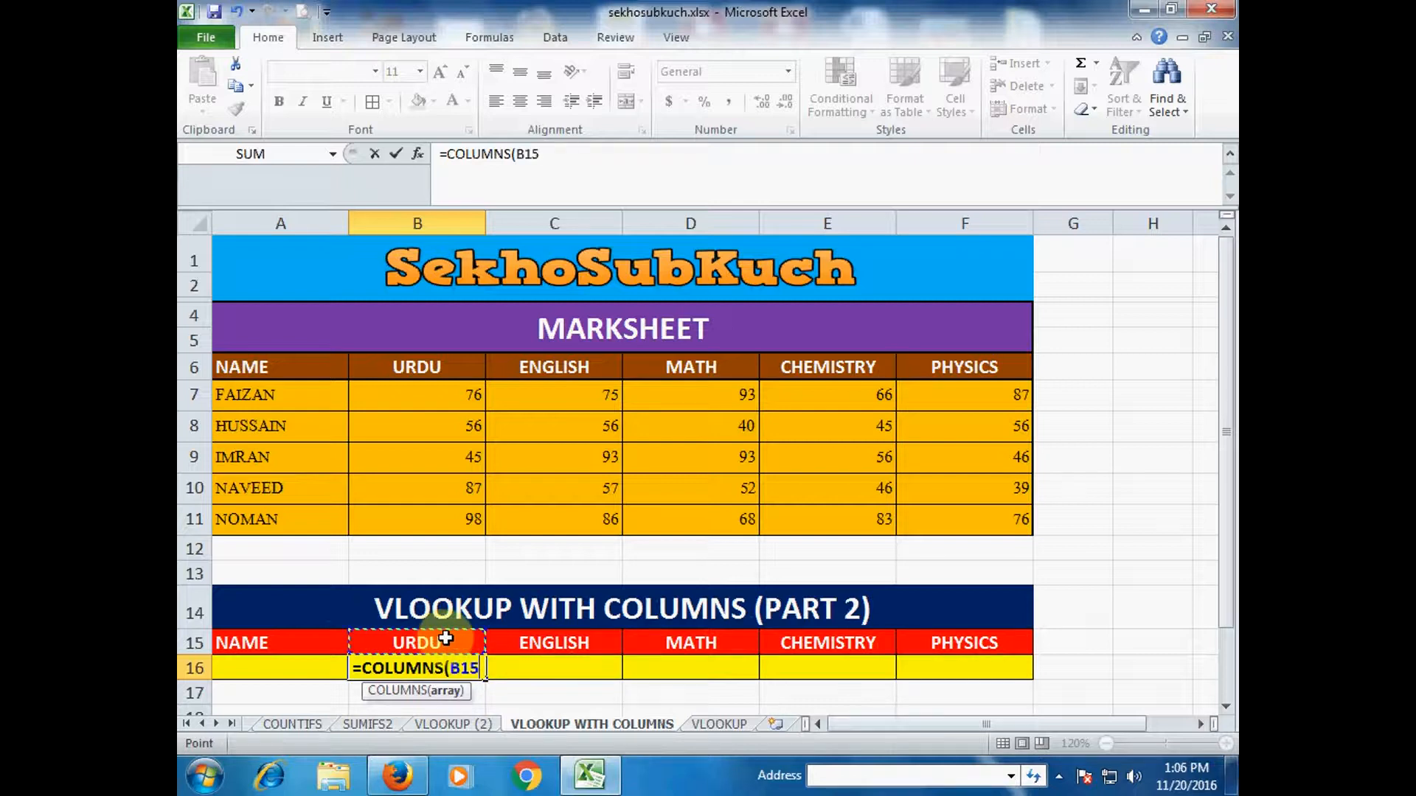
{"action": "left_click_drag", "start_coordinate": [445, 638], "coordinate": [918, 641]}
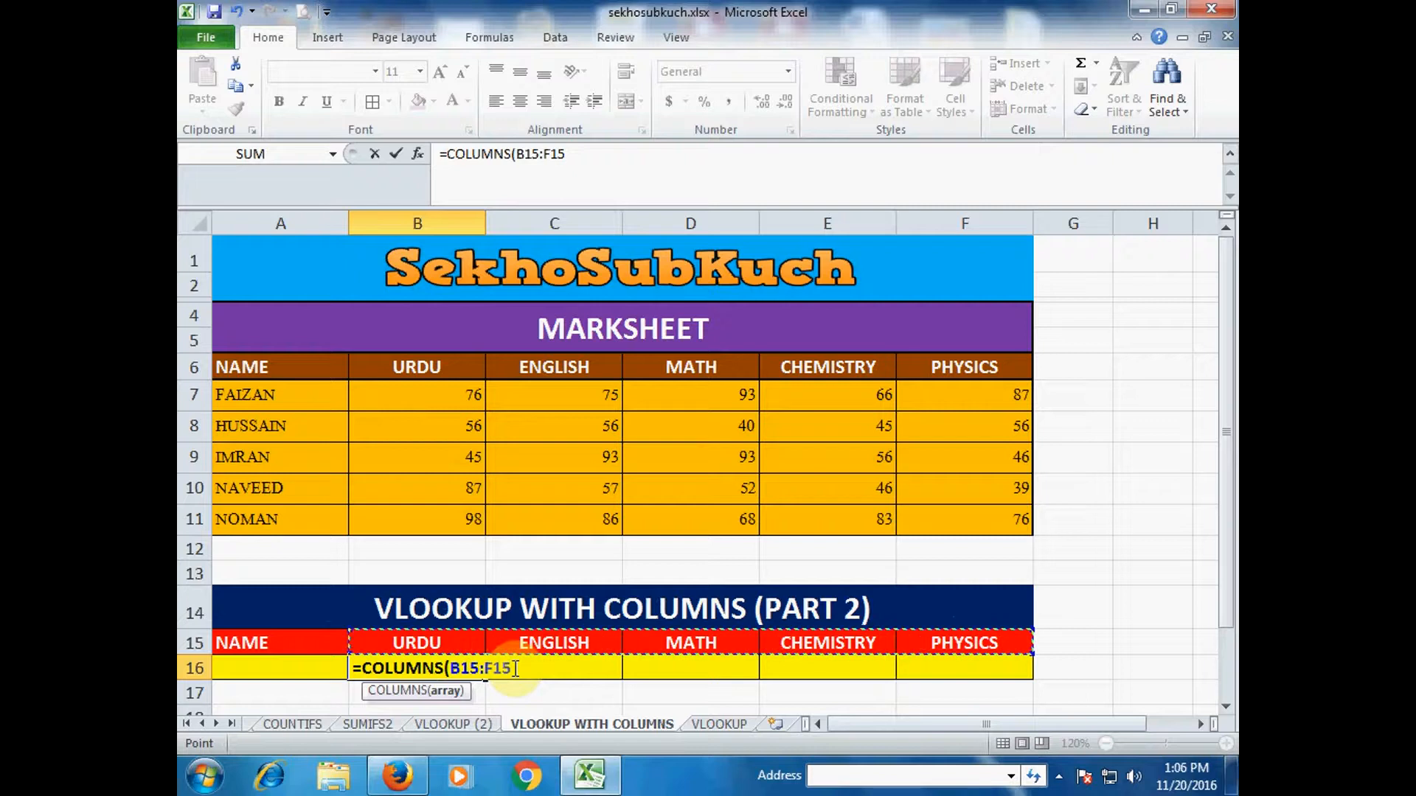
{"action": "type", "text": ")"}
{"action": "key", "text": "Return"}
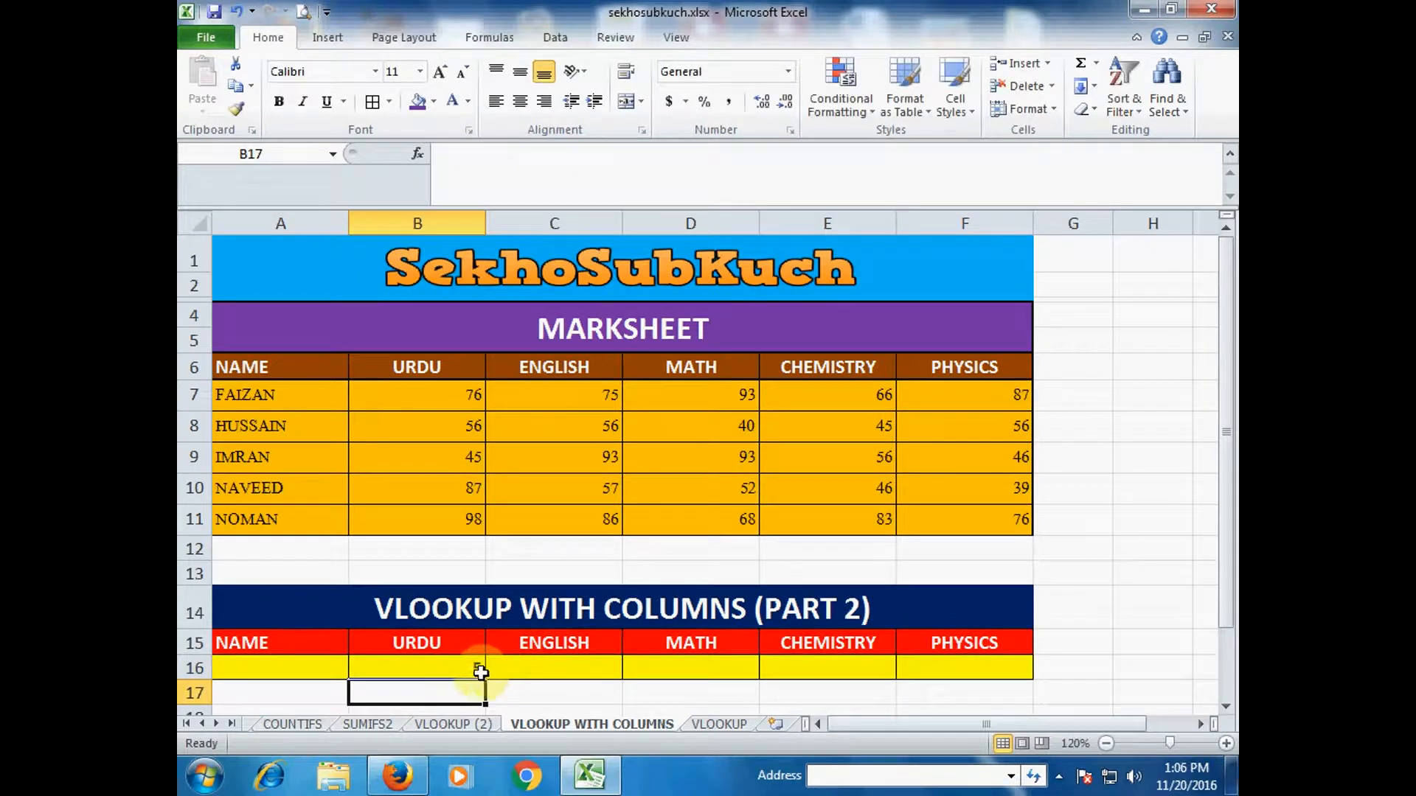
{"action": "left_click", "coordinate": [478, 671]}
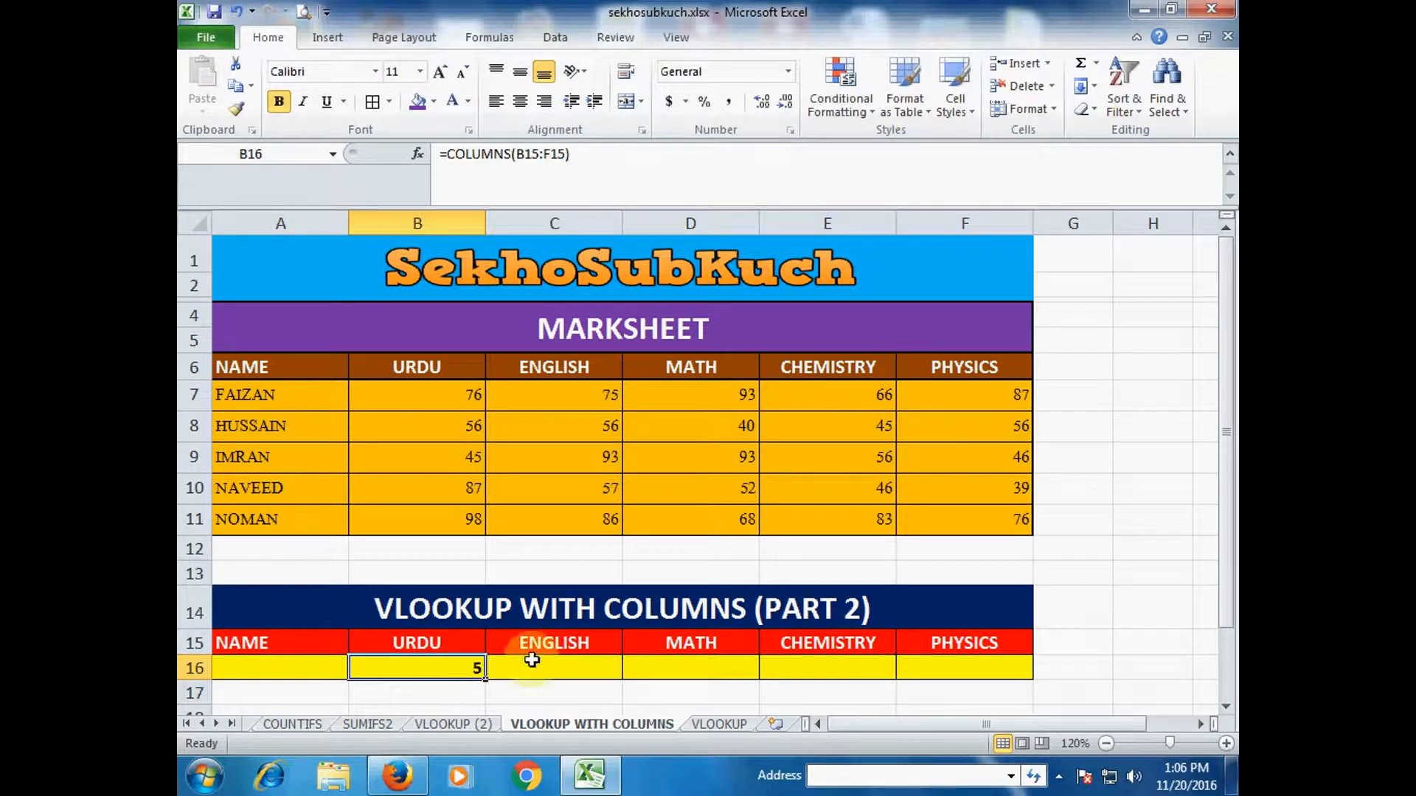
Replace the range in B16's COLUMNS formula with B15:B15.
{"action": "double_click", "coordinate": [463, 667]}
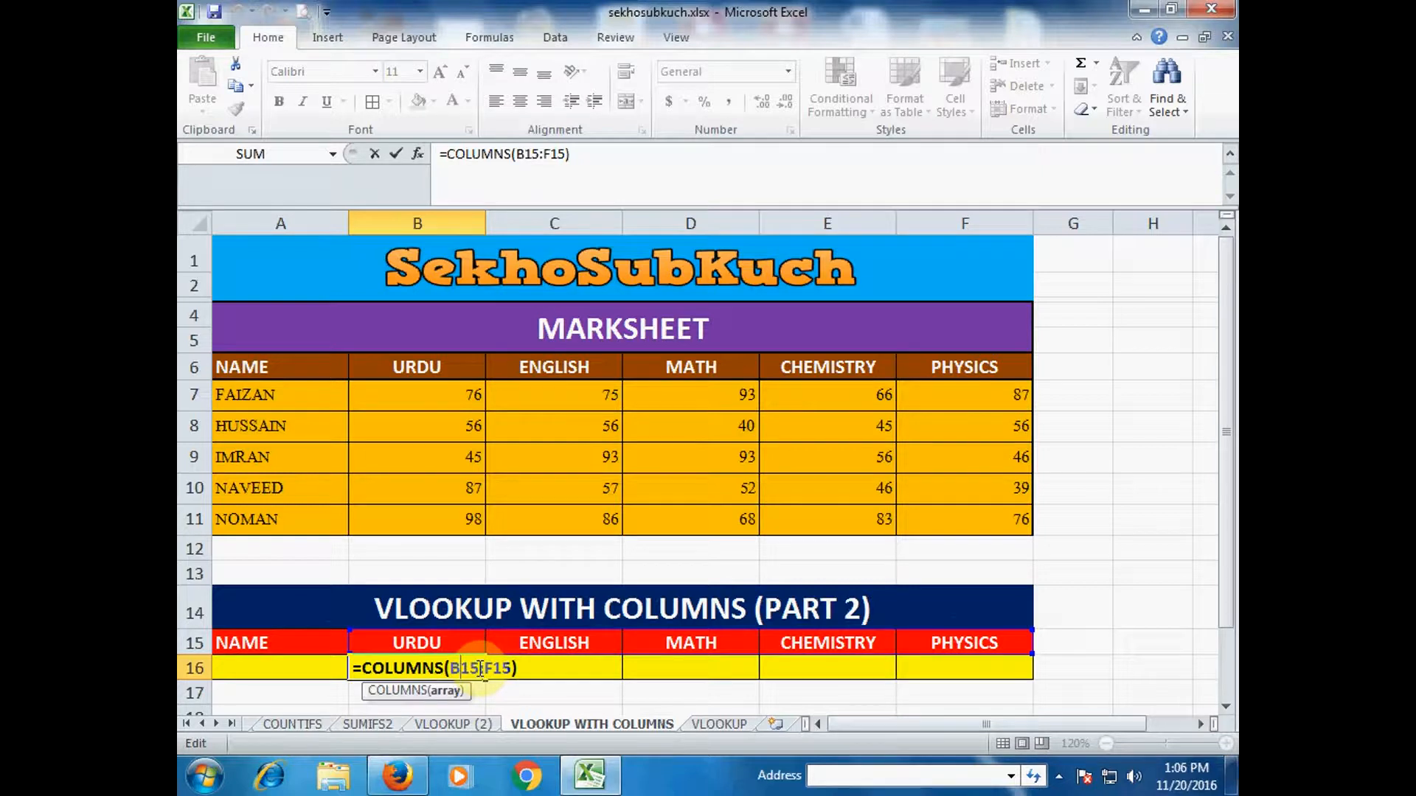
{"action": "left_click_drag", "start_coordinate": [480, 668], "coordinate": [514, 668]}
{"action": "key", "text": "BackSpace"}
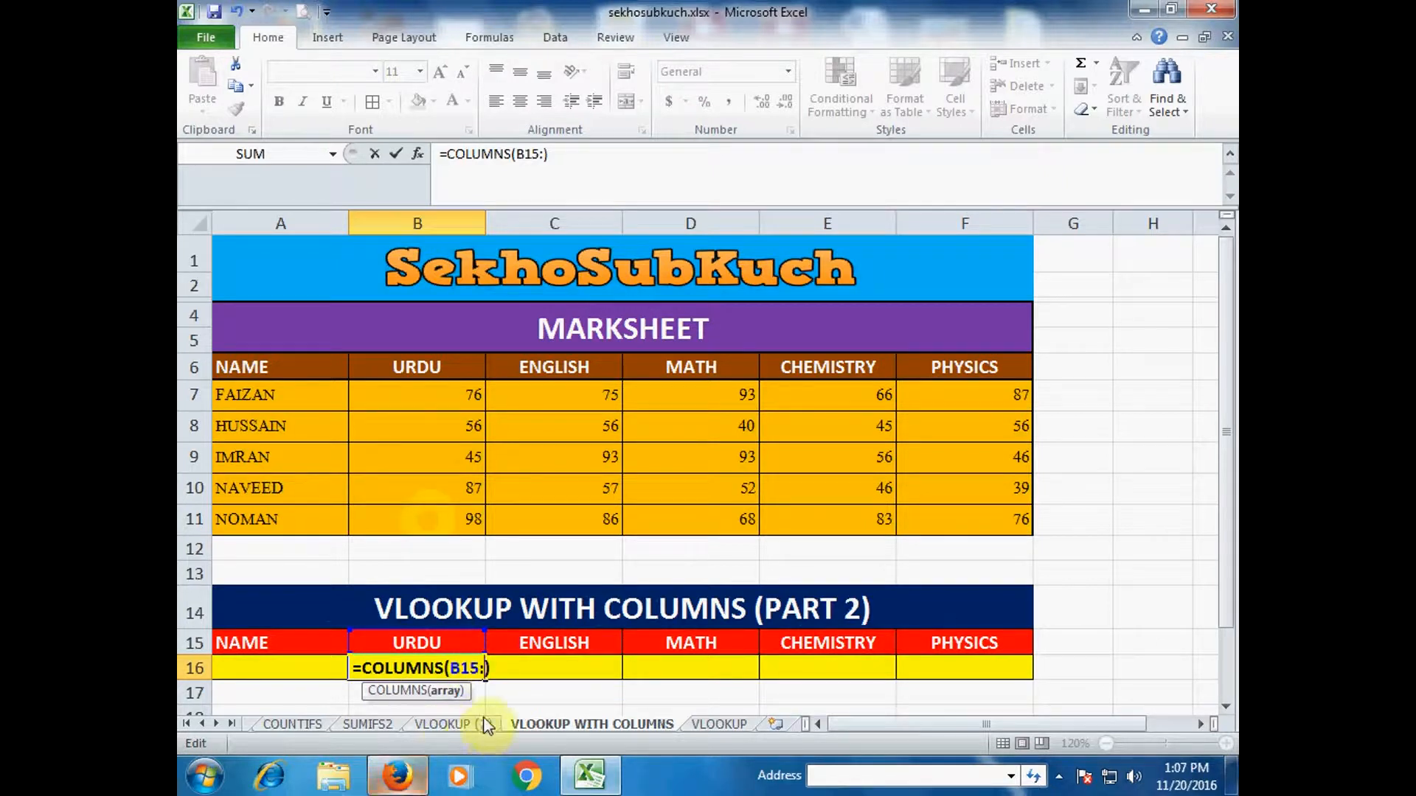
{"action": "key", "text": "BackSpace"}
{"action": "key", "text": "BackSpace"}
{"action": "key", "text": "BackSpace"}
{"action": "key", "text": "BackSpace"}
{"action": "key", "text": "BackSpace"}
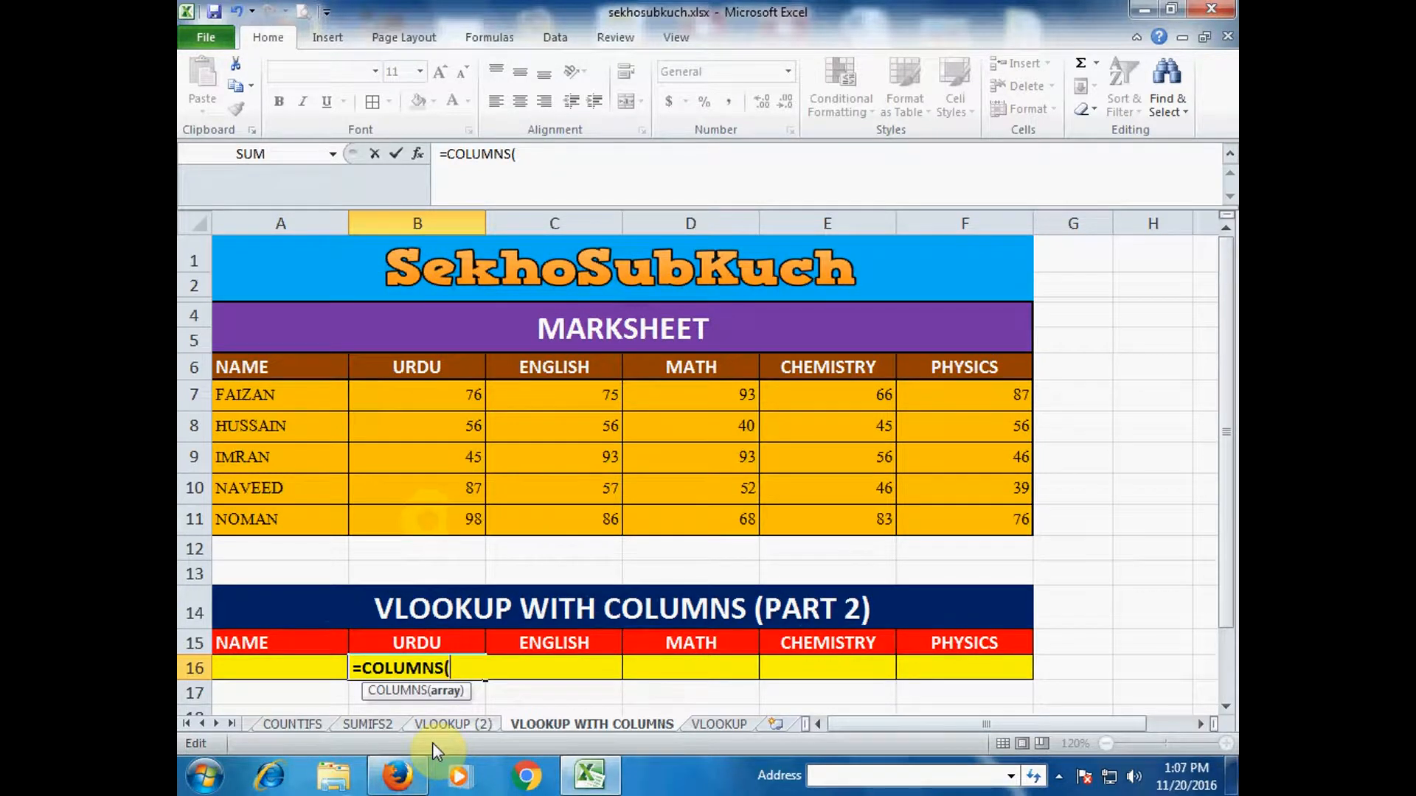
{"action": "left_click", "coordinate": [458, 645]}
{"action": "key", "text": "F8"}
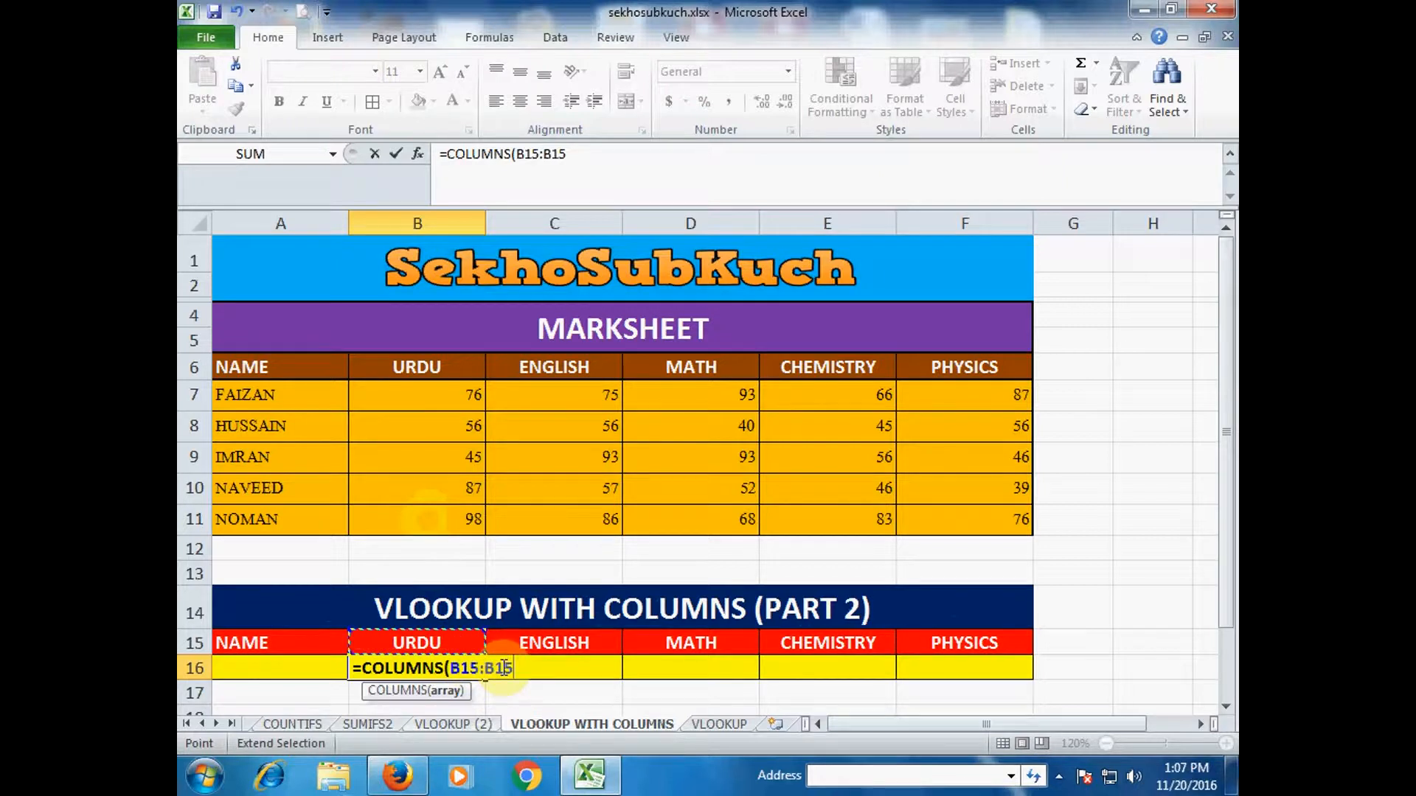
Make the range's first reference absolute and add 1, so B16 holds =COLUMNS($B$15:B15)+1.
{"action": "double_click", "coordinate": [485, 668]}
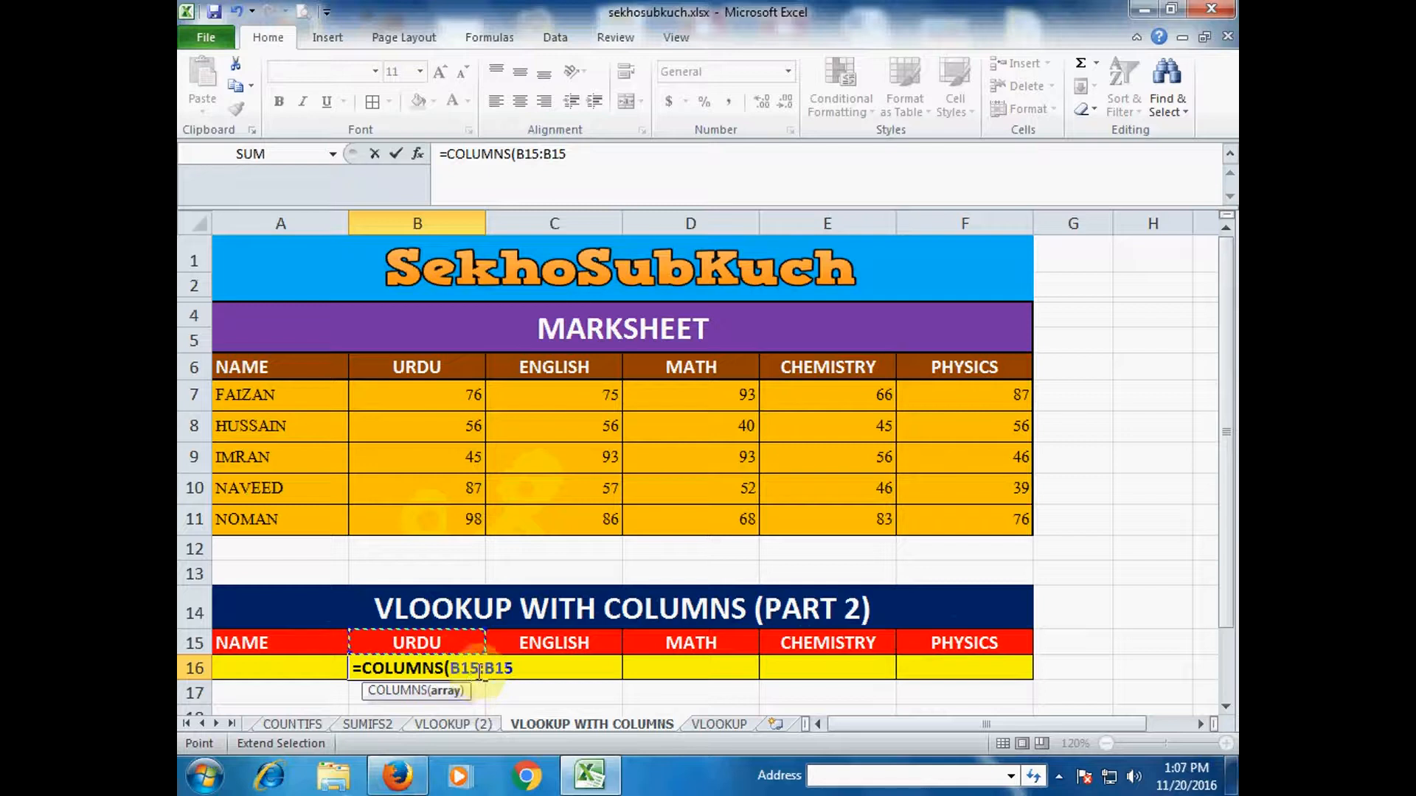
{"action": "left_click", "coordinate": [464, 666]}
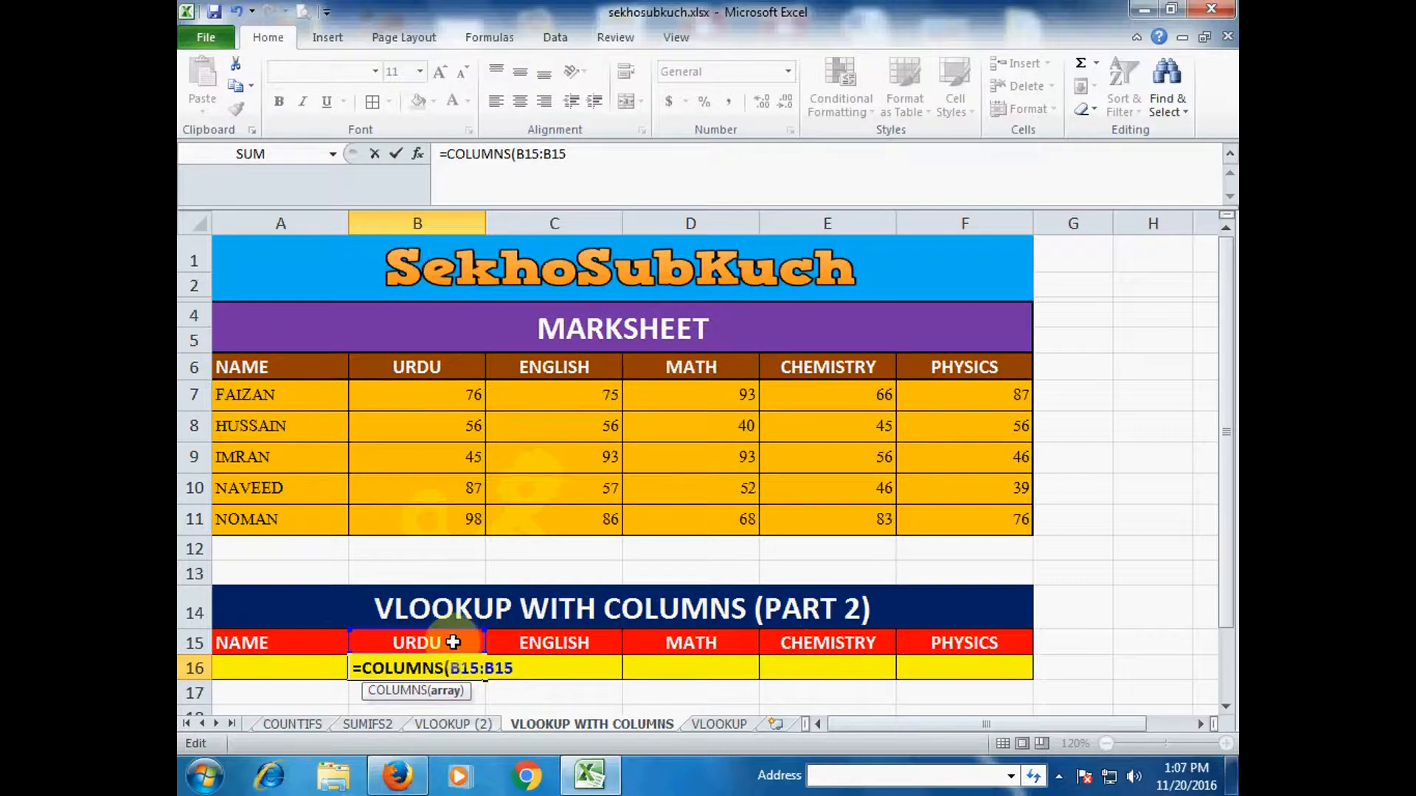
{"action": "key", "text": "F4"}
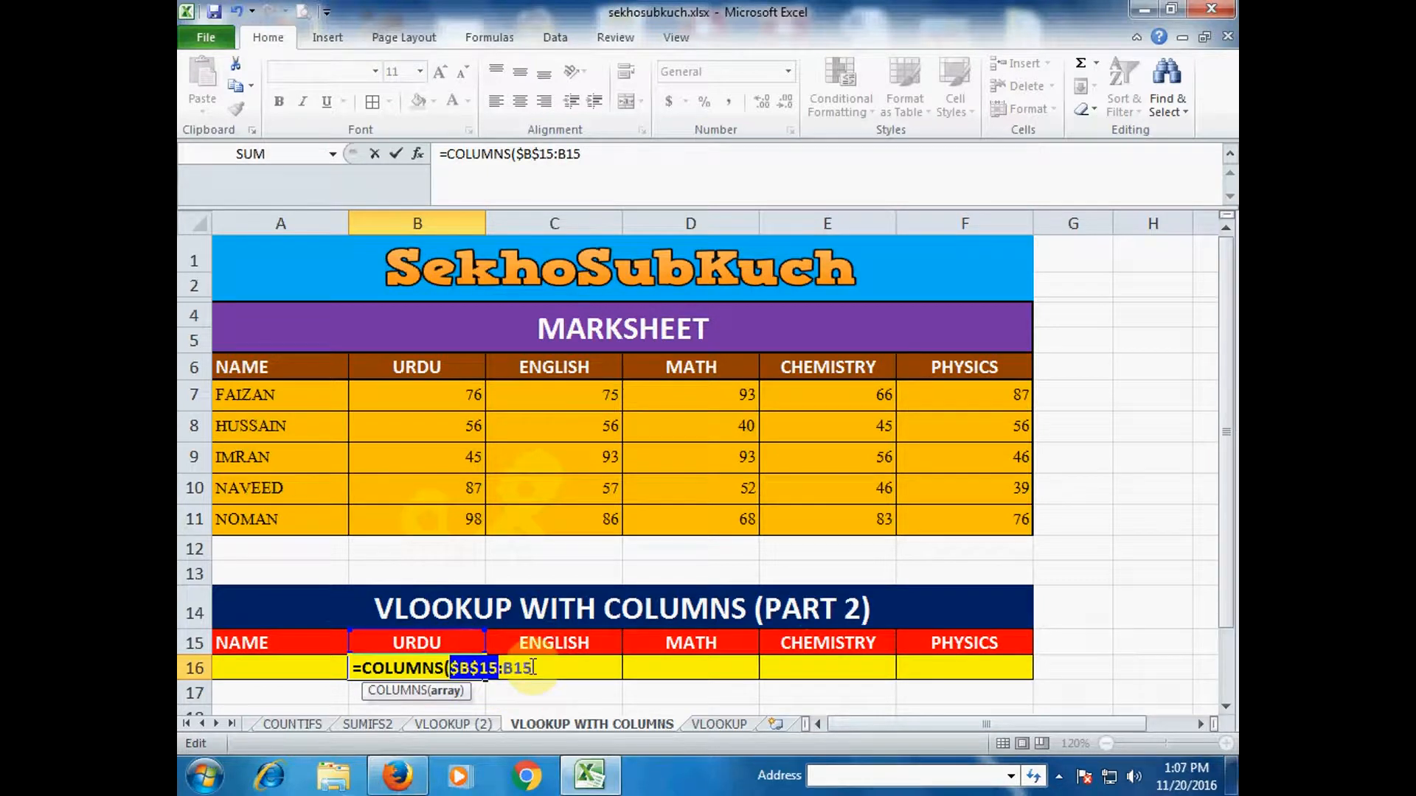
{"action": "left_click", "coordinate": [546, 669]}
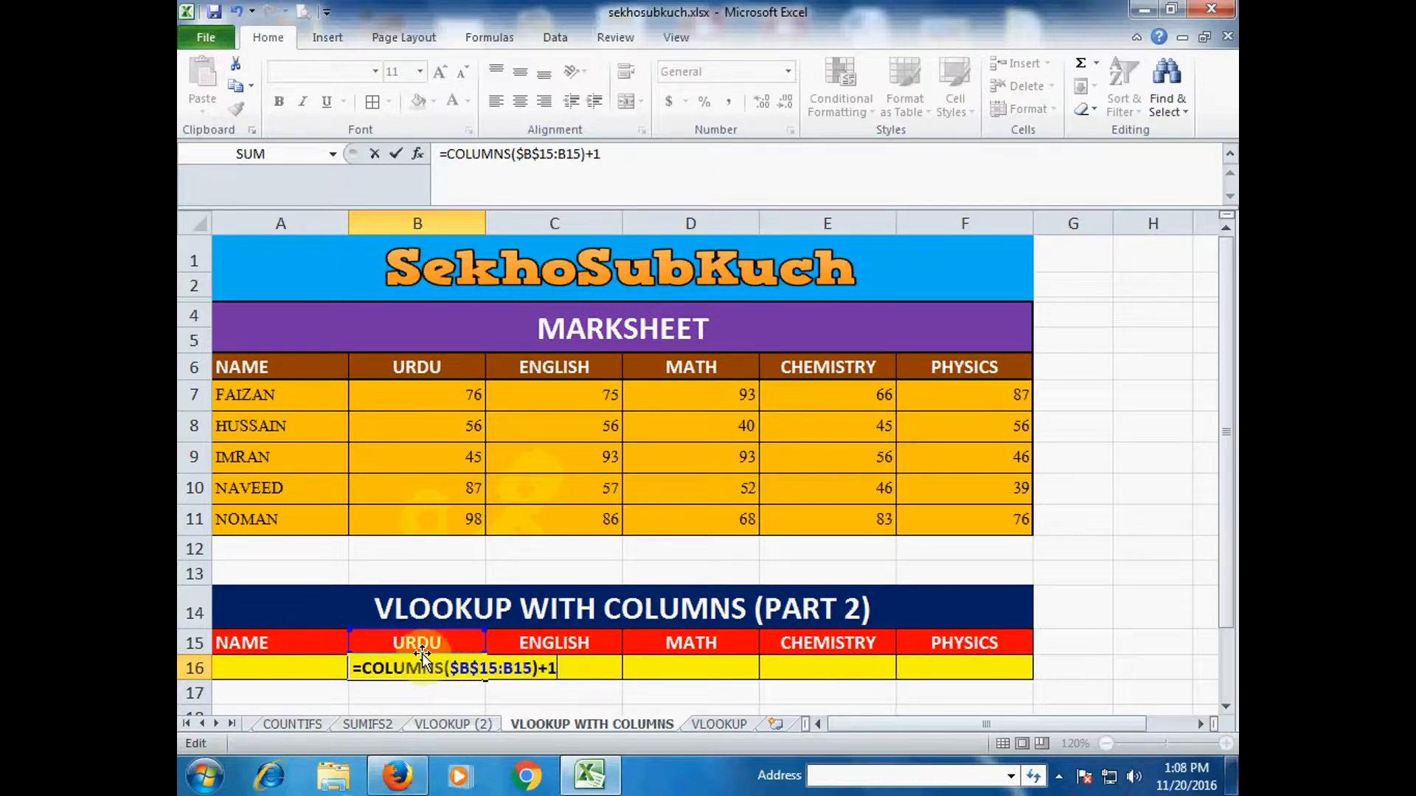
{"action": "key", "text": "Return"}
{"action": "left_click", "coordinate": [455, 665]}
{"action": "key", "text": "ctrl+b"}
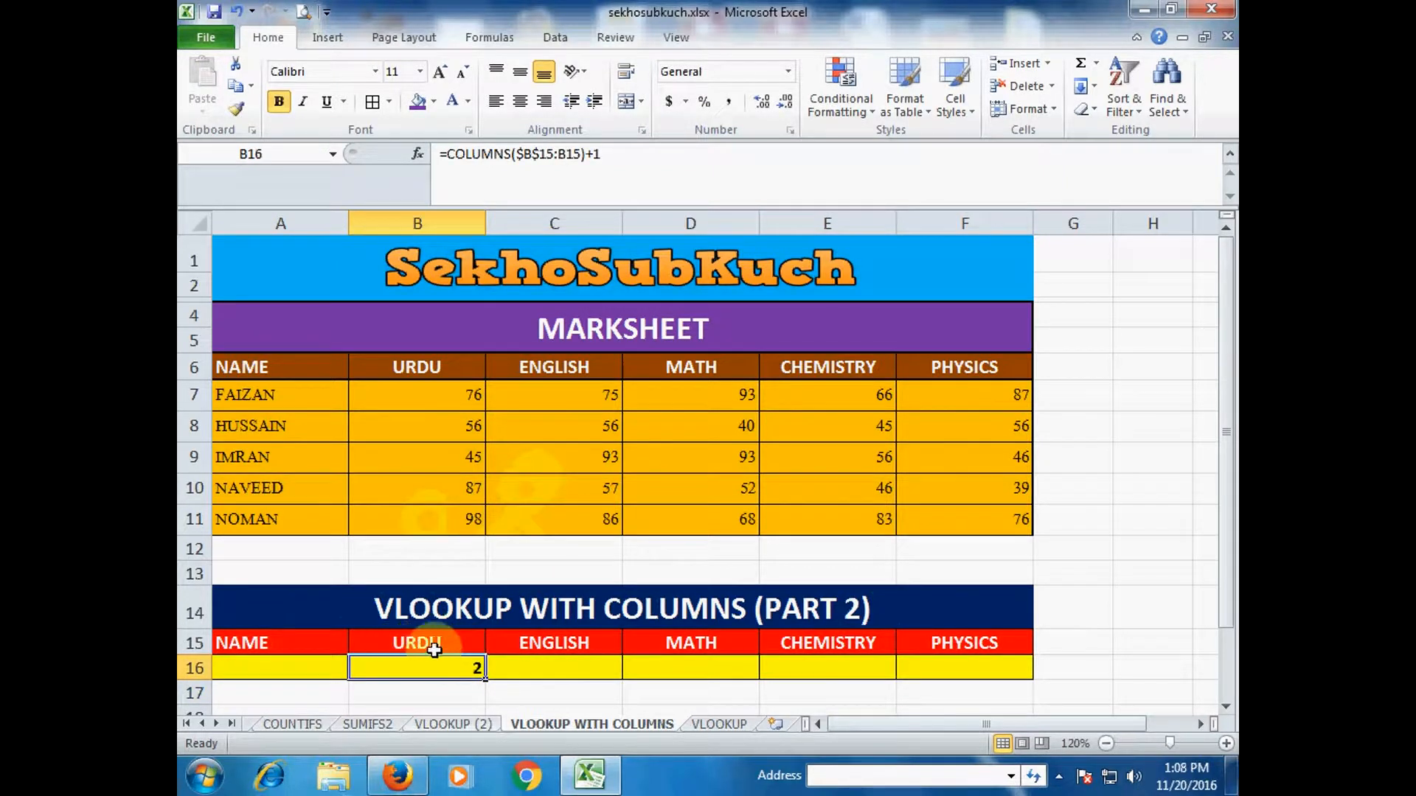
Fill B16's formula across to F16 and check how the range expands in C16's copy.
{"action": "left_click_drag", "start_coordinate": [485, 681], "coordinate": [989, 673]}
{"action": "left_click", "coordinate": [604, 670]}
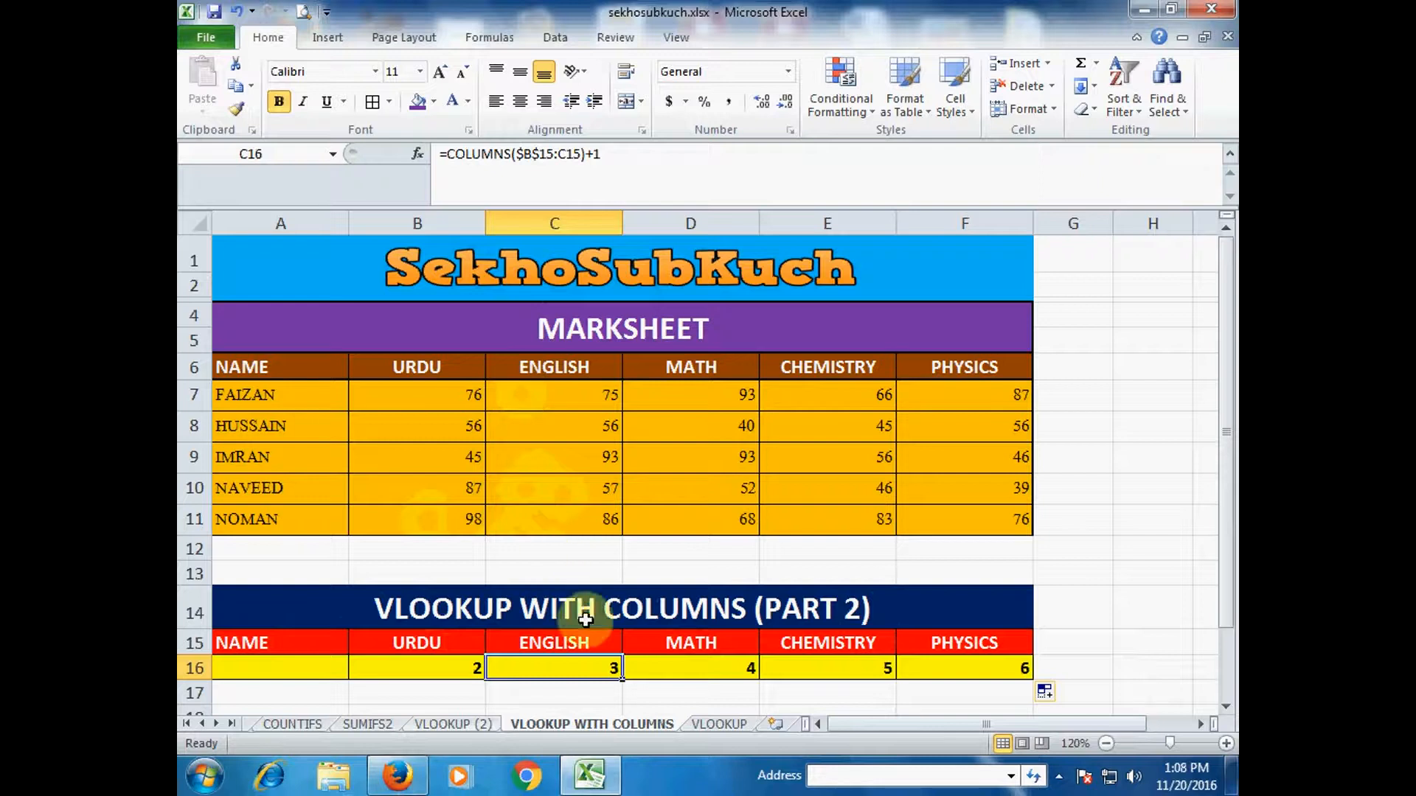
{"action": "double_click", "coordinate": [601, 668]}
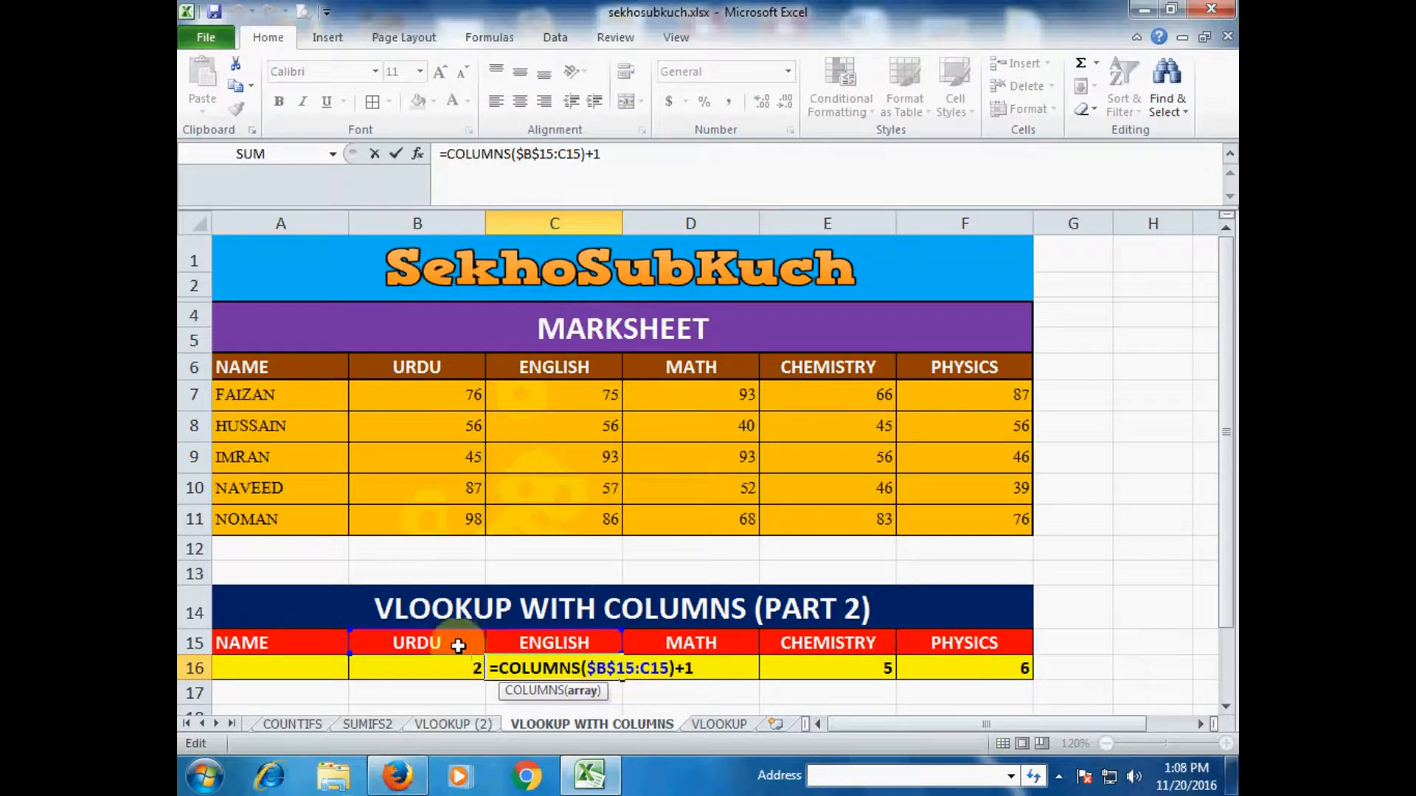
{"action": "left_click_drag", "start_coordinate": [588, 668], "coordinate": [639, 669]}
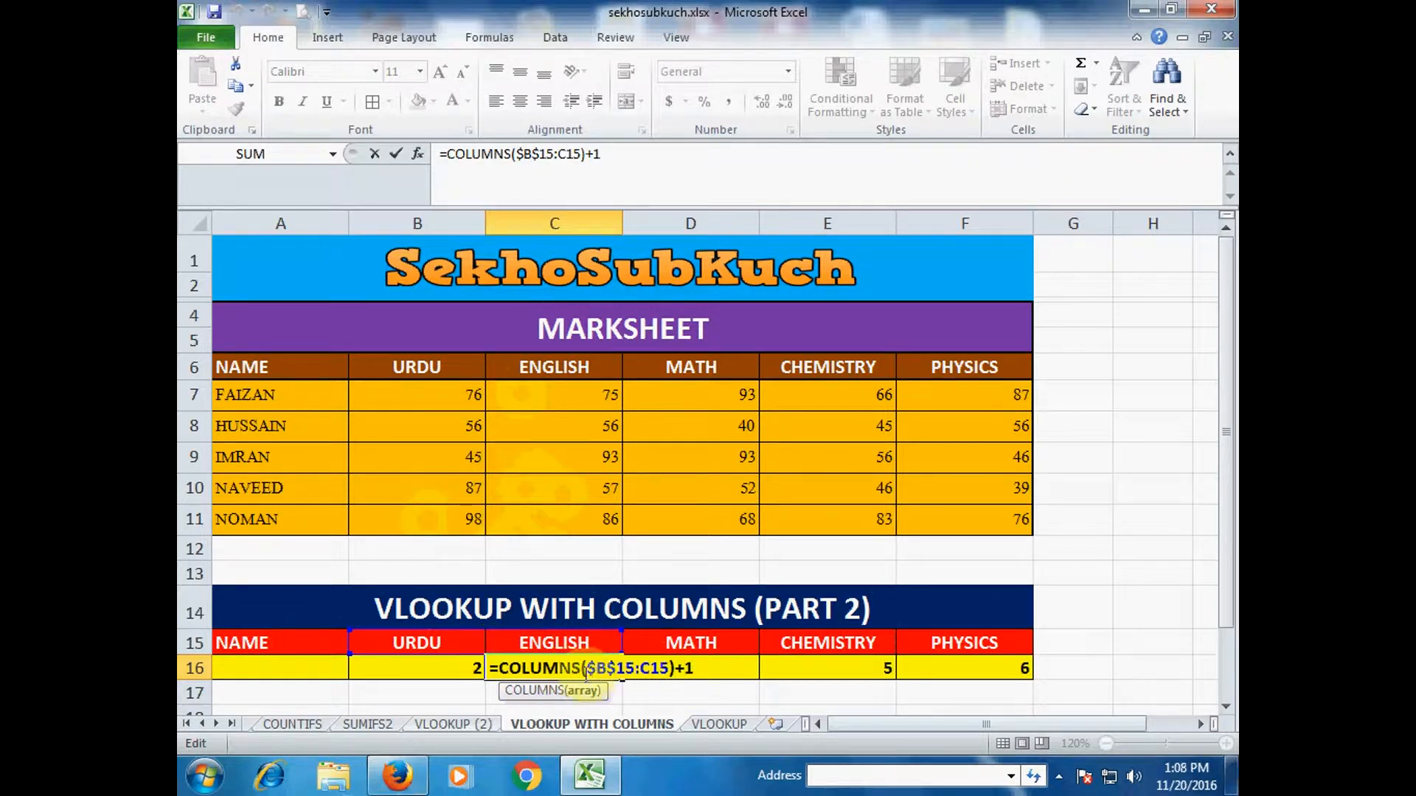
{"action": "left_click", "coordinate": [706, 668]}
{"action": "key", "text": "Return"}
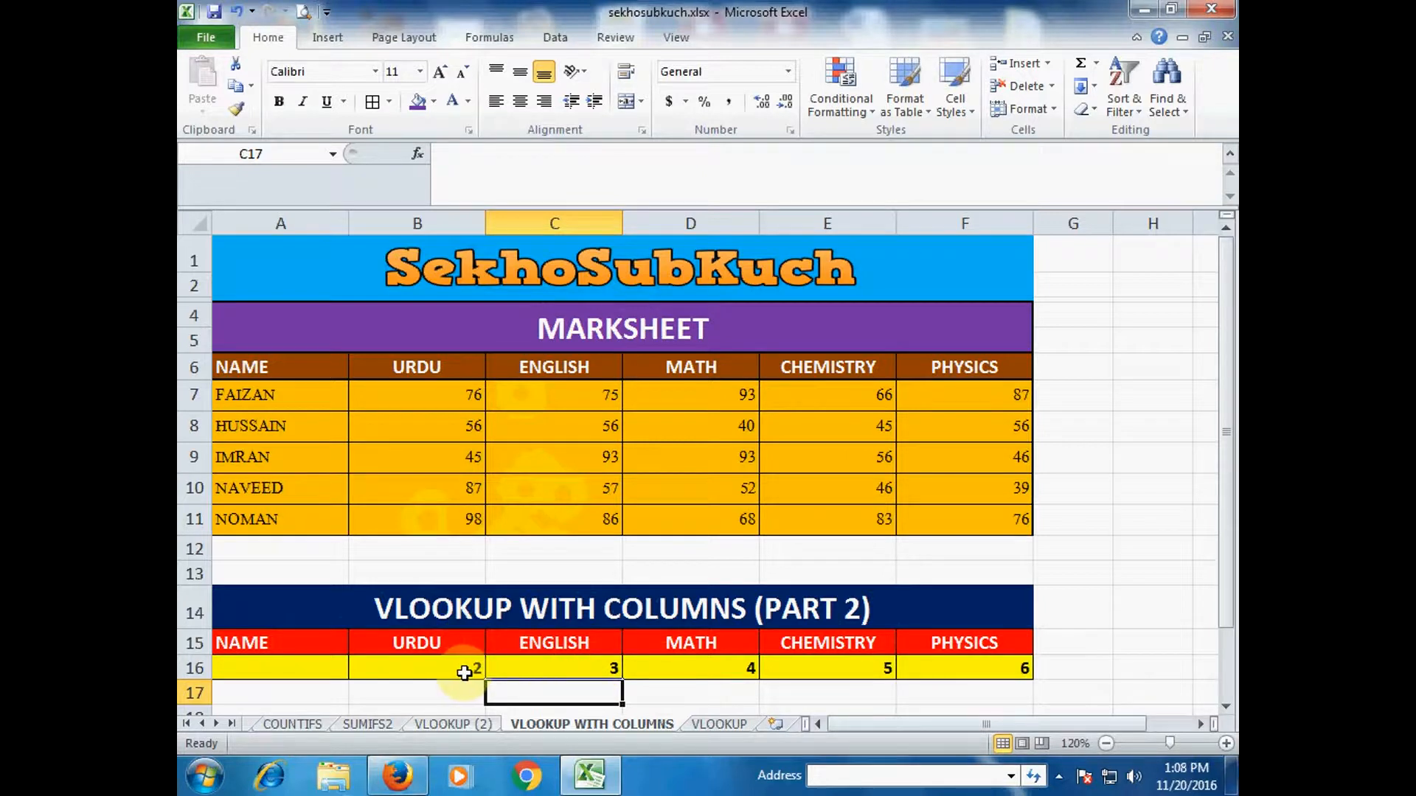
Clear the trial COLUMNS formulas from cells B16 to F16.
{"action": "left_click_drag", "start_coordinate": [460, 670], "coordinate": [921, 674]}
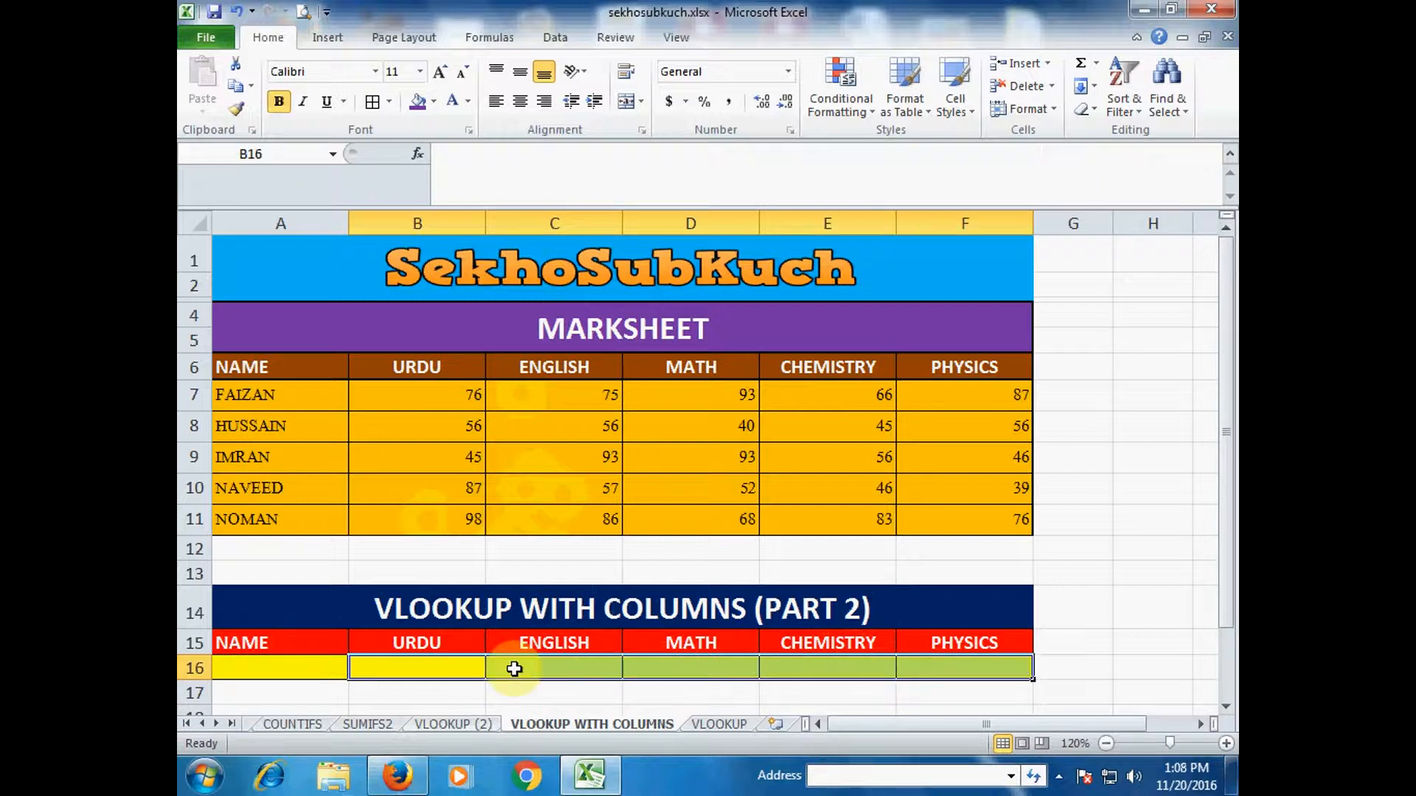
{"action": "key", "text": "Delete"}
{"action": "left_click", "coordinate": [318, 671]}
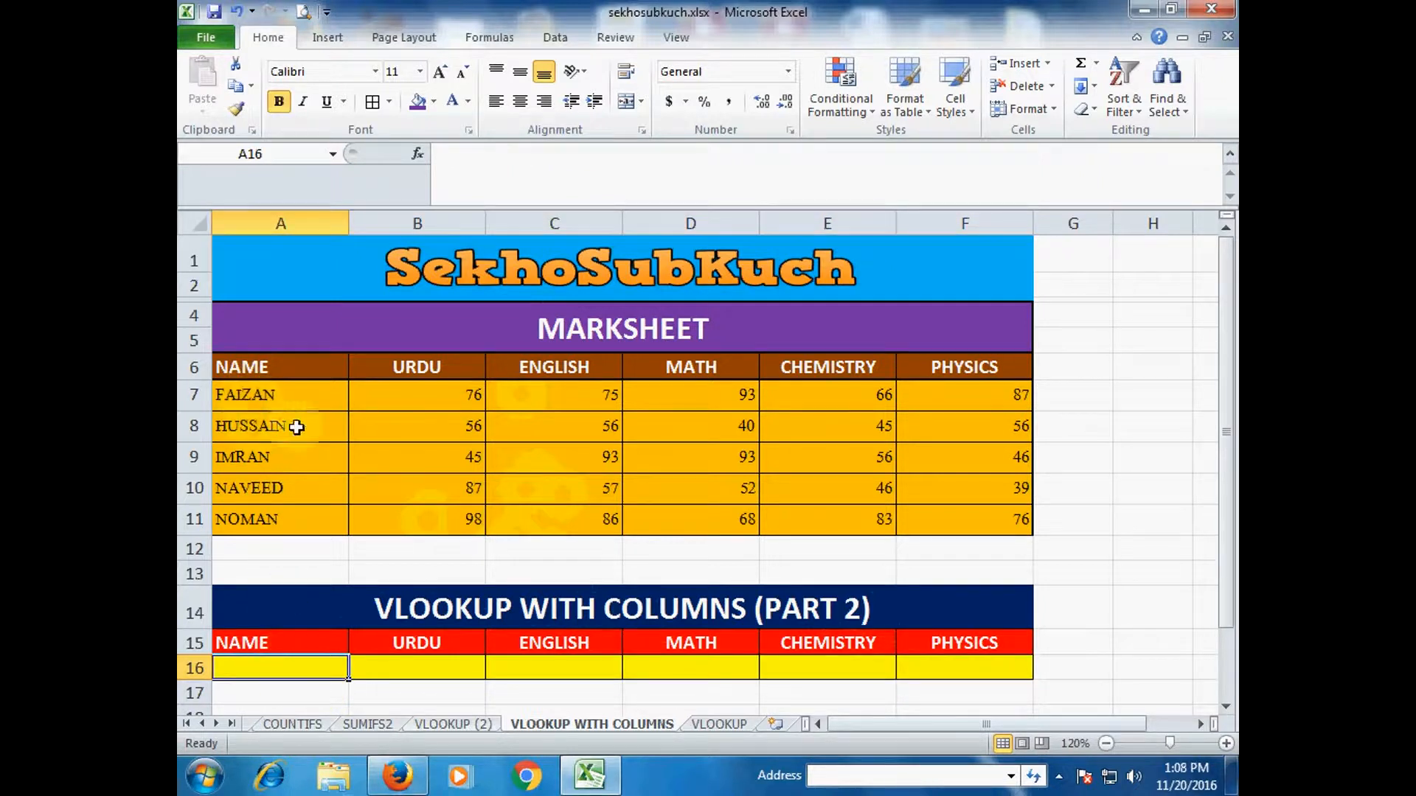
{"action": "left_click", "coordinate": [578, 328]}
{"action": "left_click", "coordinate": [313, 367]}
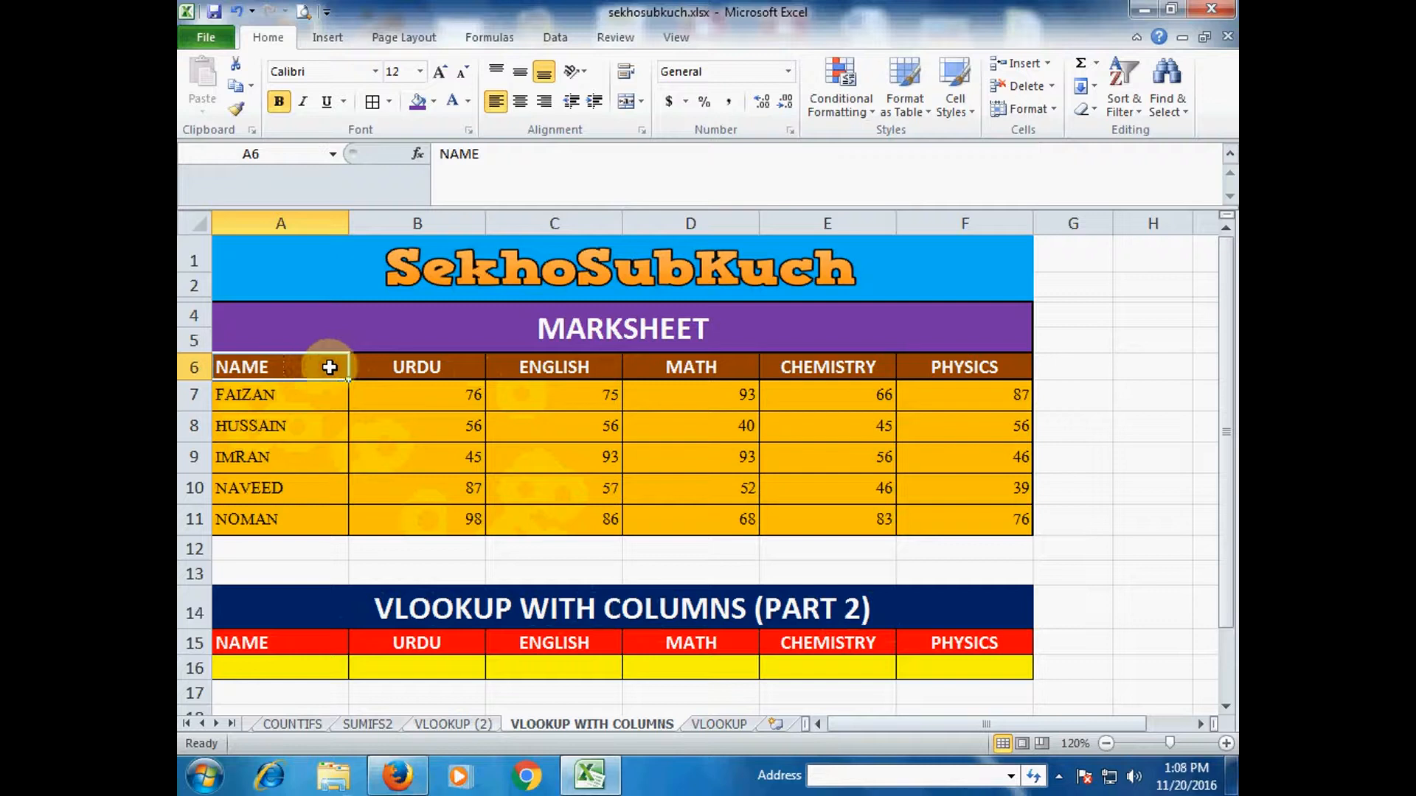
{"action": "left_click_drag", "start_coordinate": [405, 365], "coordinate": [922, 365]}
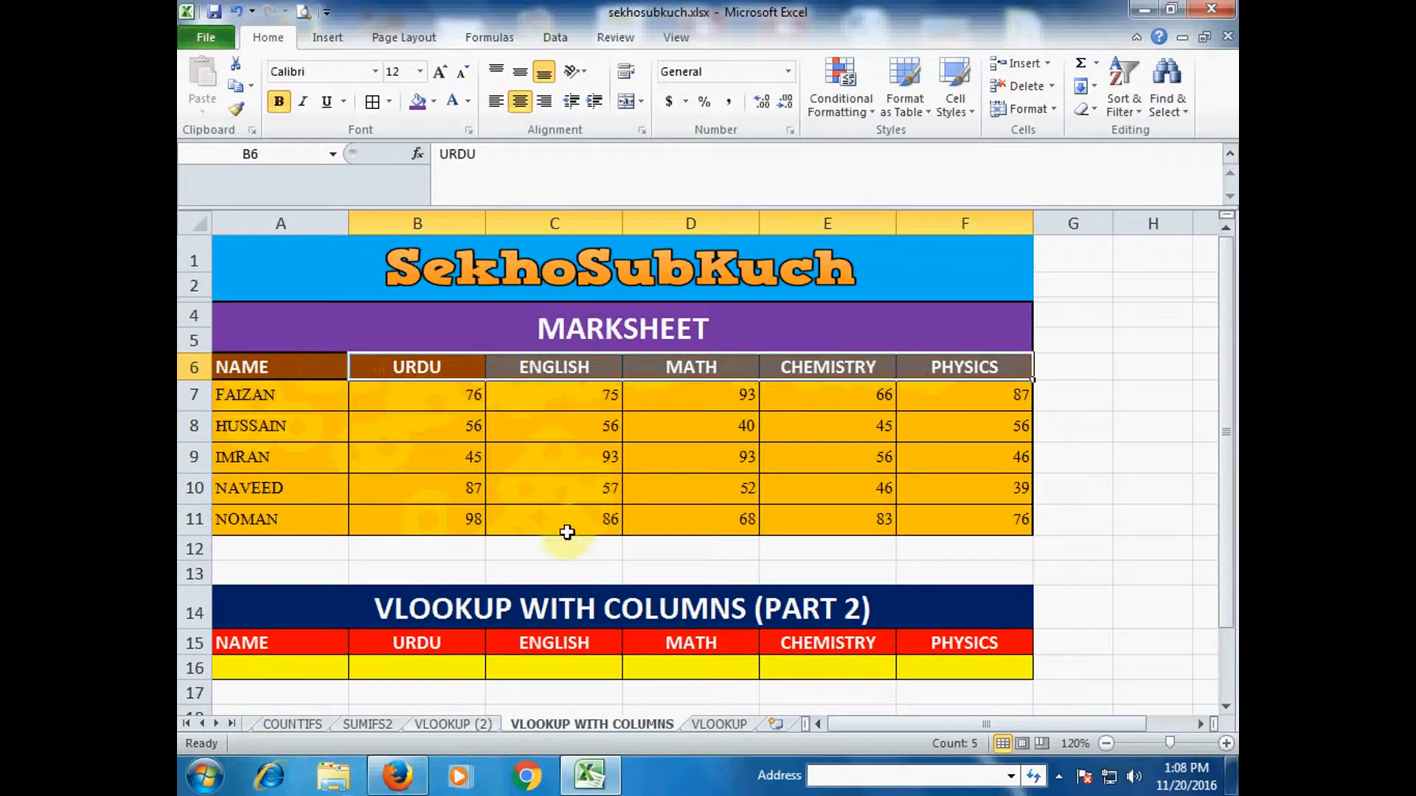
{"action": "left_click", "coordinate": [273, 397]}
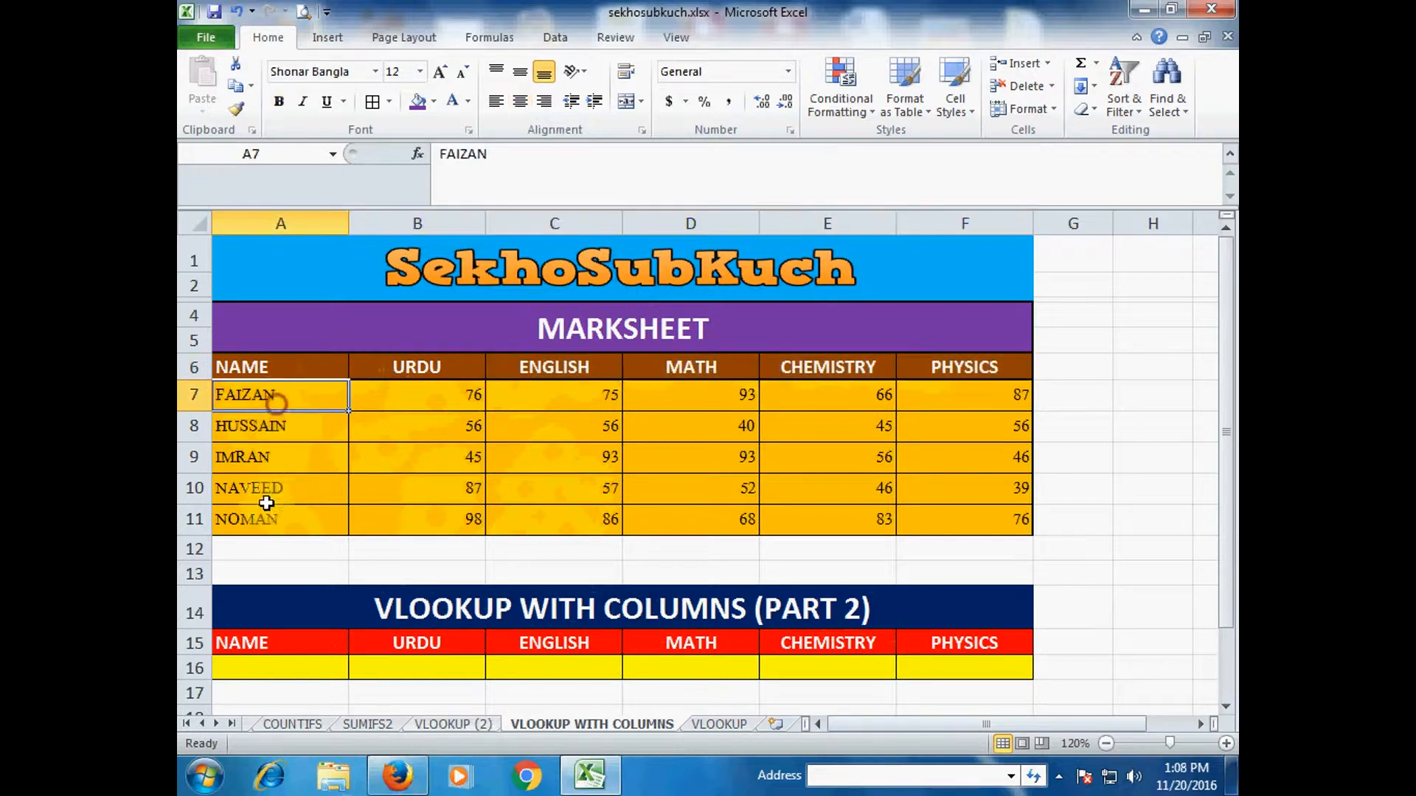
Open data validation for cell A16 and set its criteria to allow a List.
{"action": "left_click", "coordinate": [292, 669]}
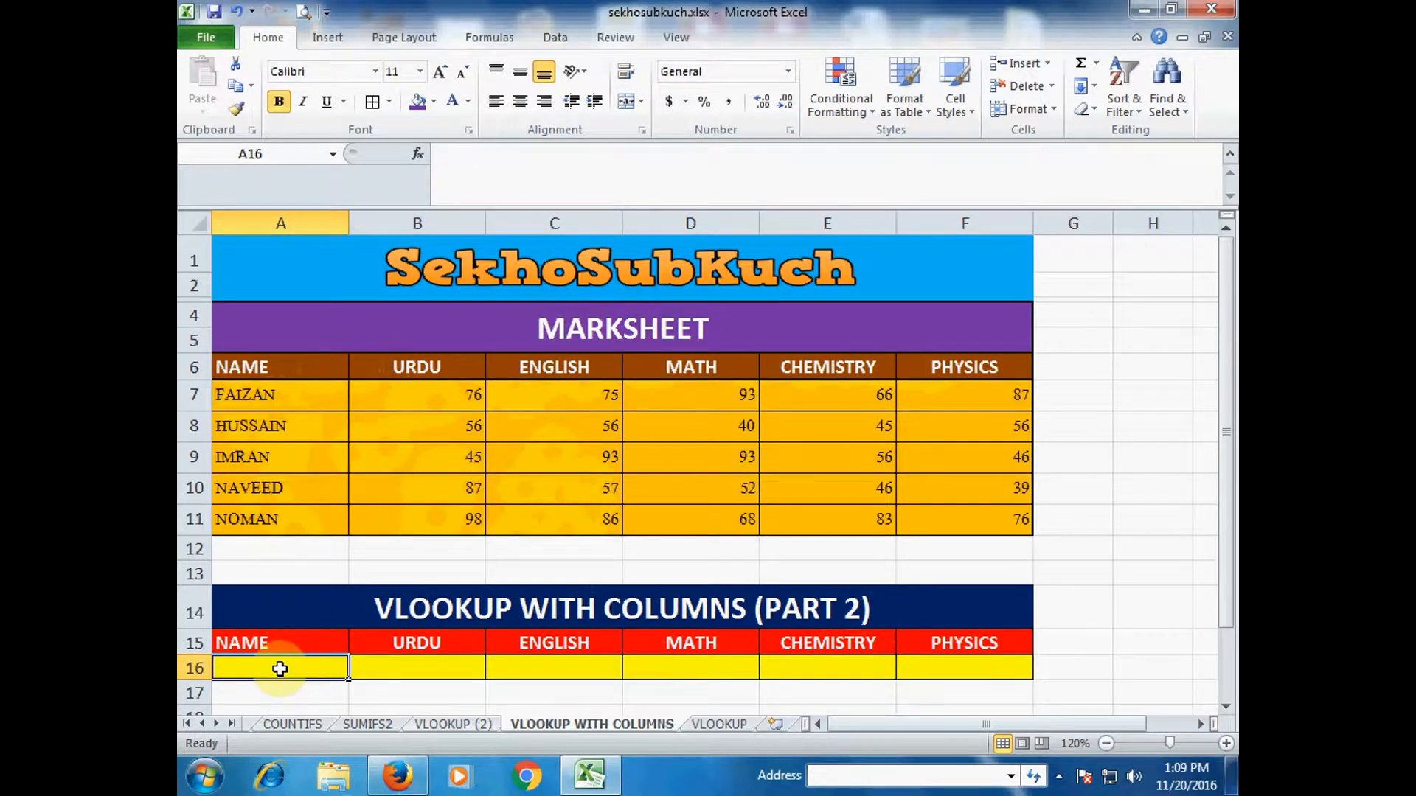
{"action": "key", "text": "alt+d"}
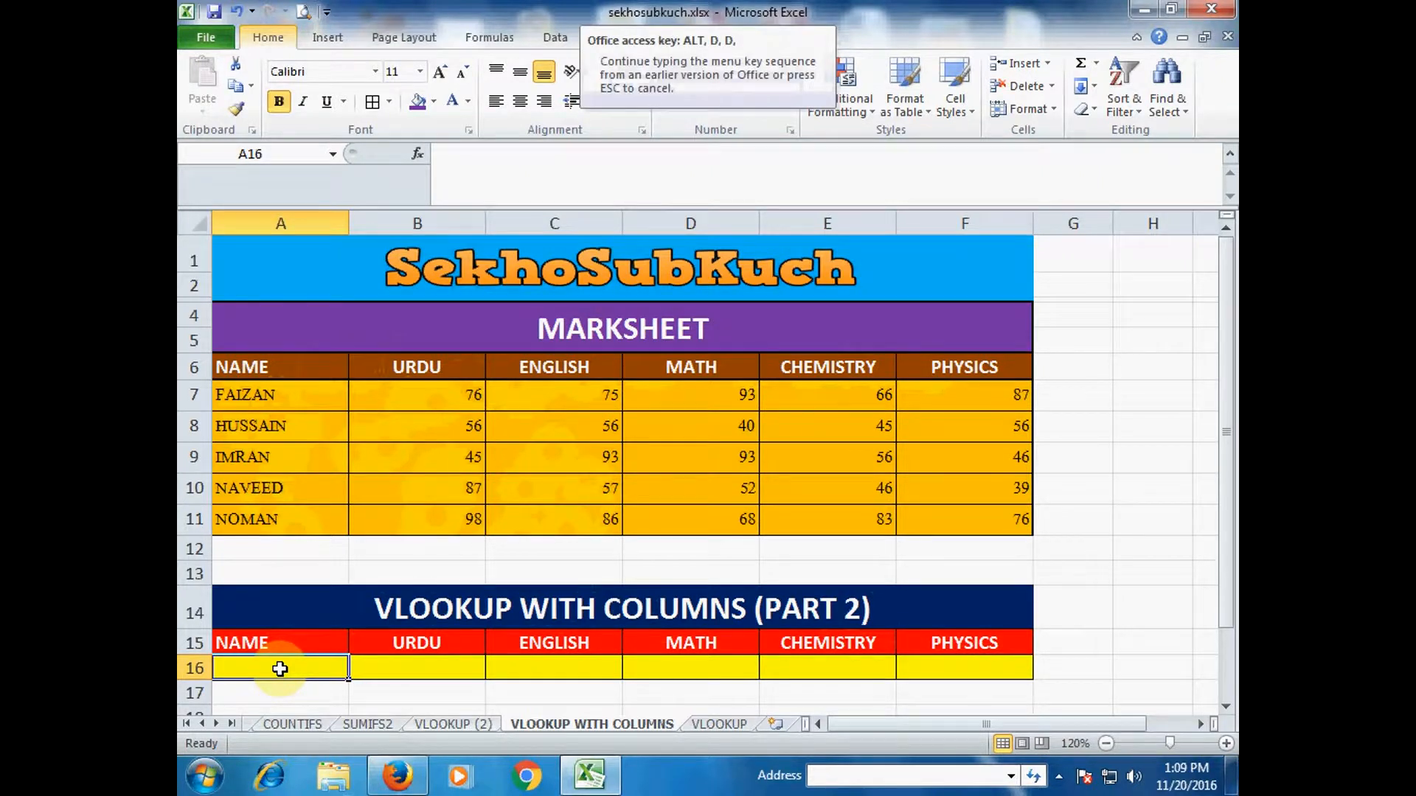
{"action": "left_click", "coordinate": [279, 669]}
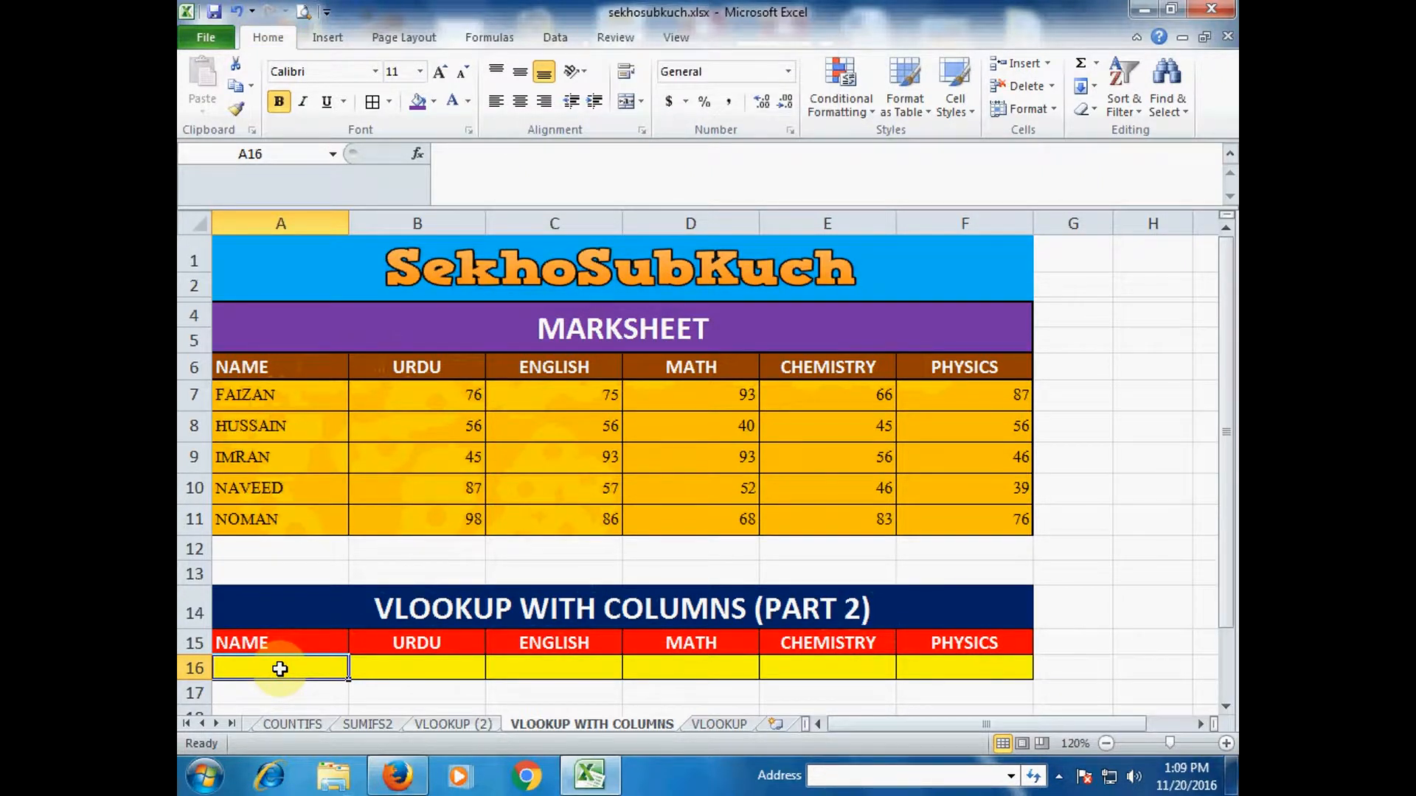
{"action": "key", "text": "l"}
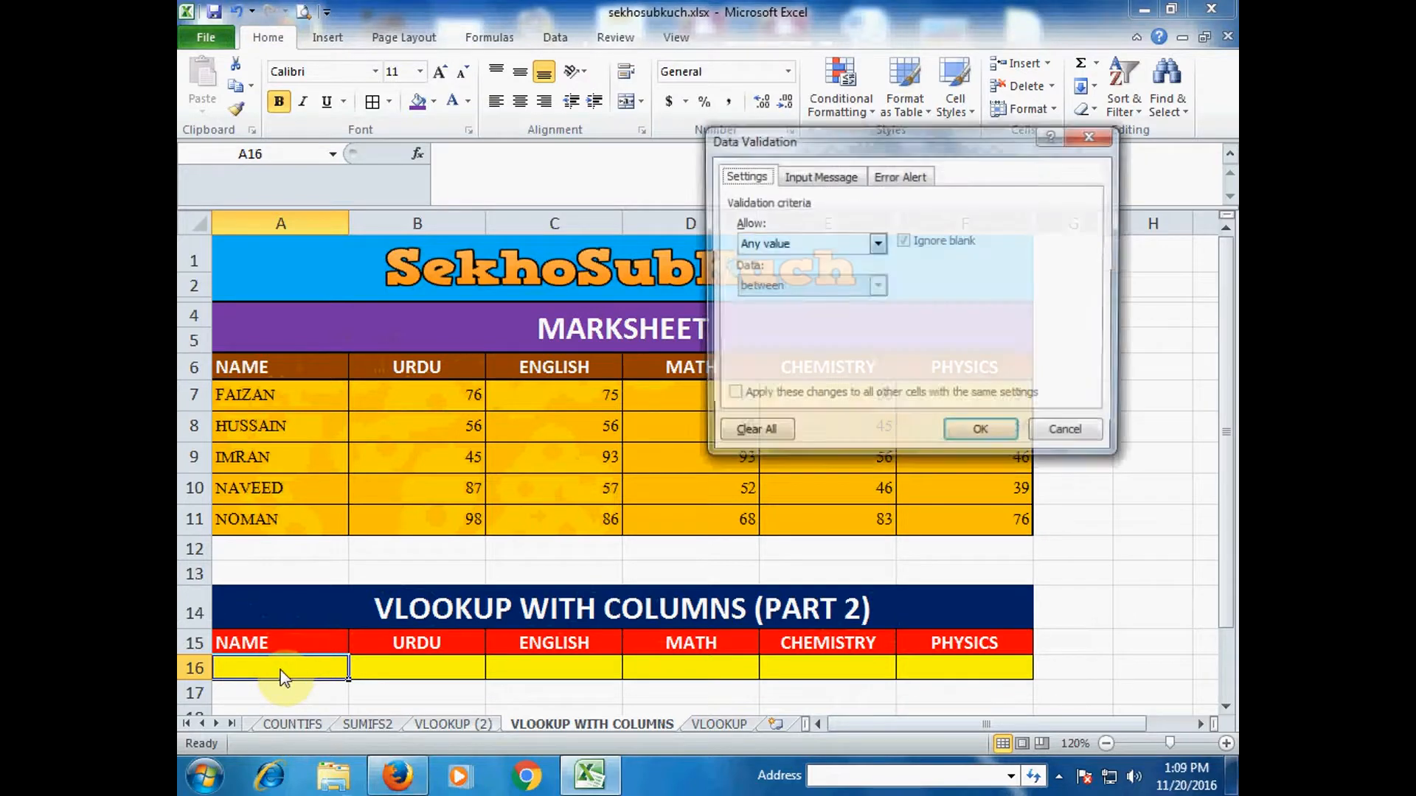
{"action": "left_click", "coordinate": [875, 244]}
{"action": "left_click", "coordinate": [741, 305]}
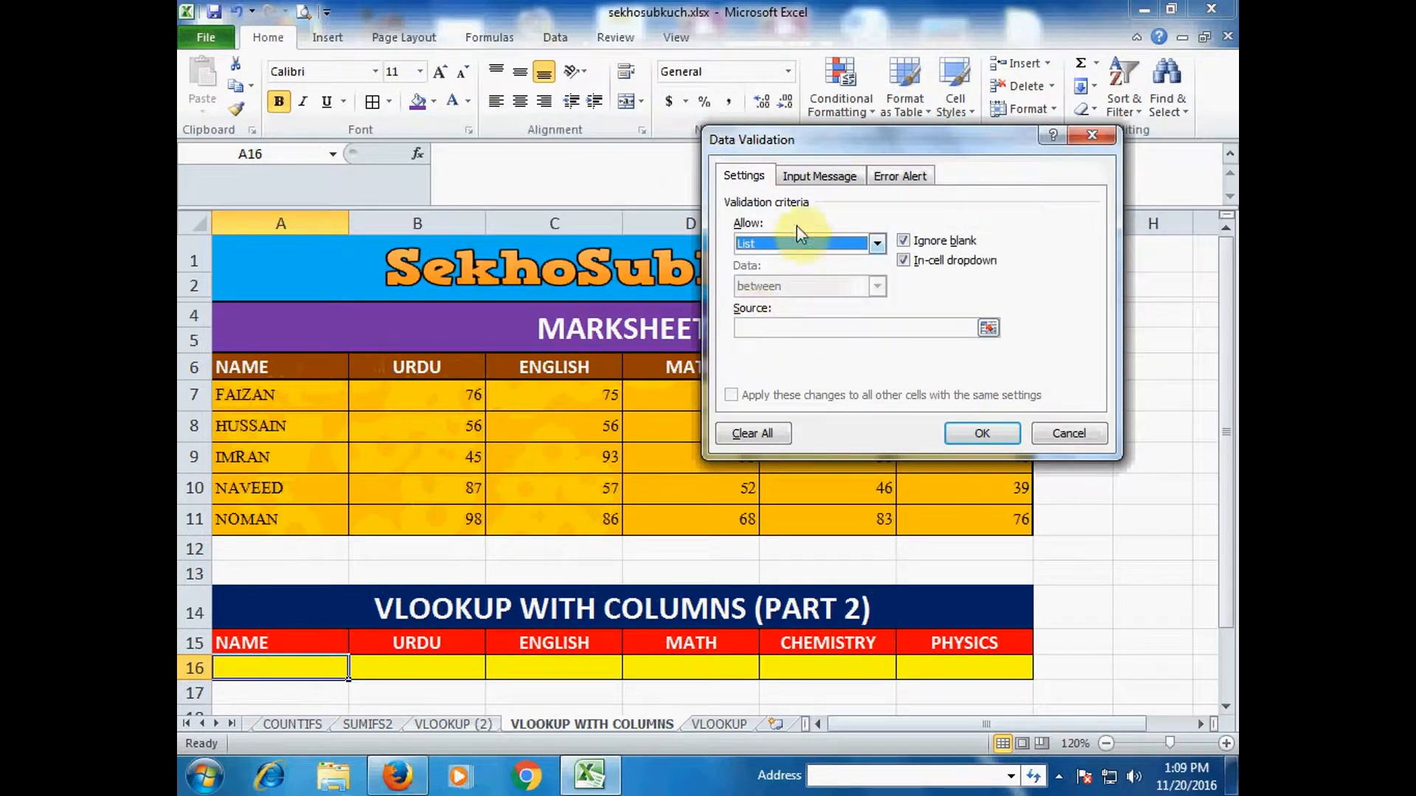
Set the list source to =$A$7:$A$11, apply the validation, and choose the third student from A16's drop-down.
{"action": "left_click", "coordinate": [985, 326]}
{"action": "left_click", "coordinate": [277, 400]}
{"action": "left_click_drag", "start_coordinate": [277, 400], "coordinate": [284, 515]}
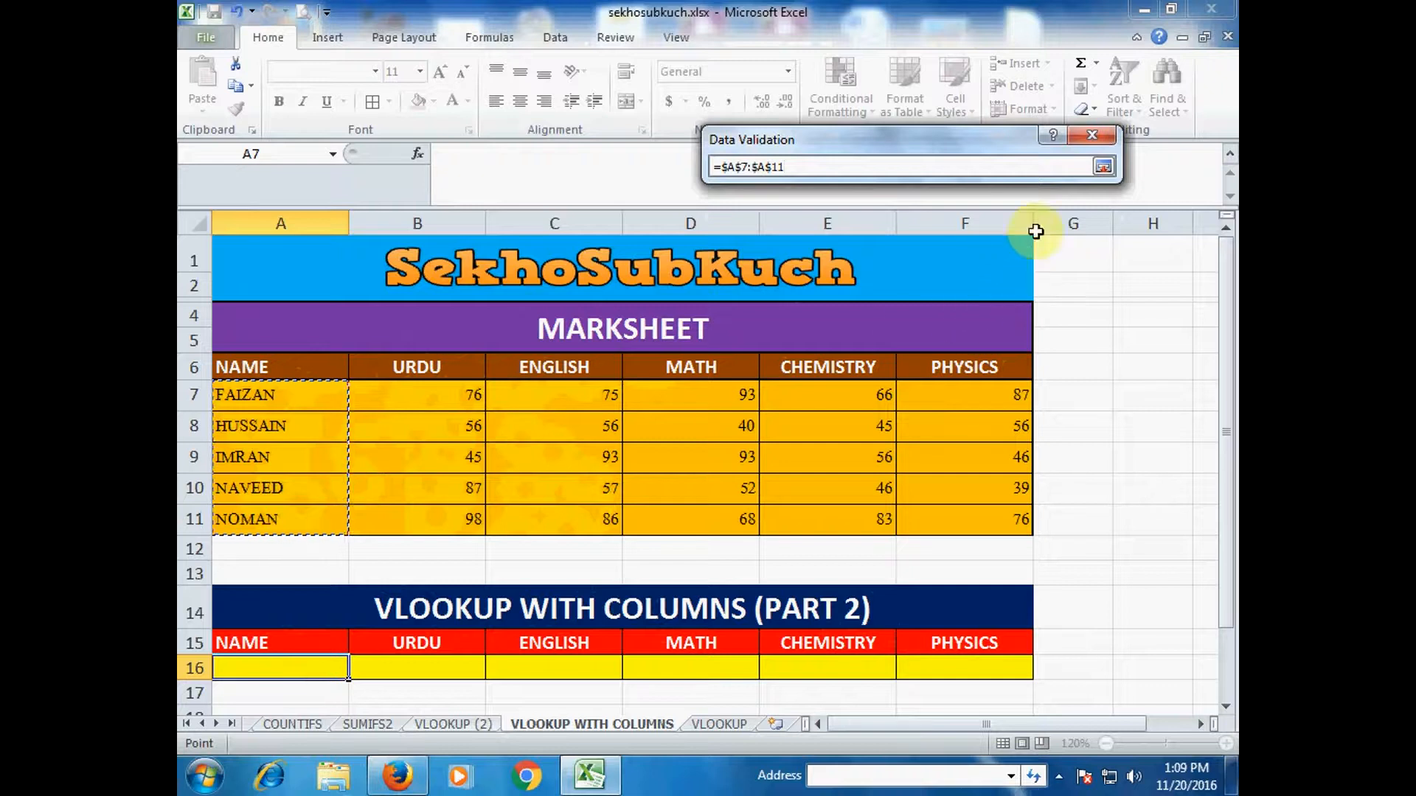
{"action": "left_click", "coordinate": [1103, 167]}
{"action": "left_click", "coordinate": [967, 432]}
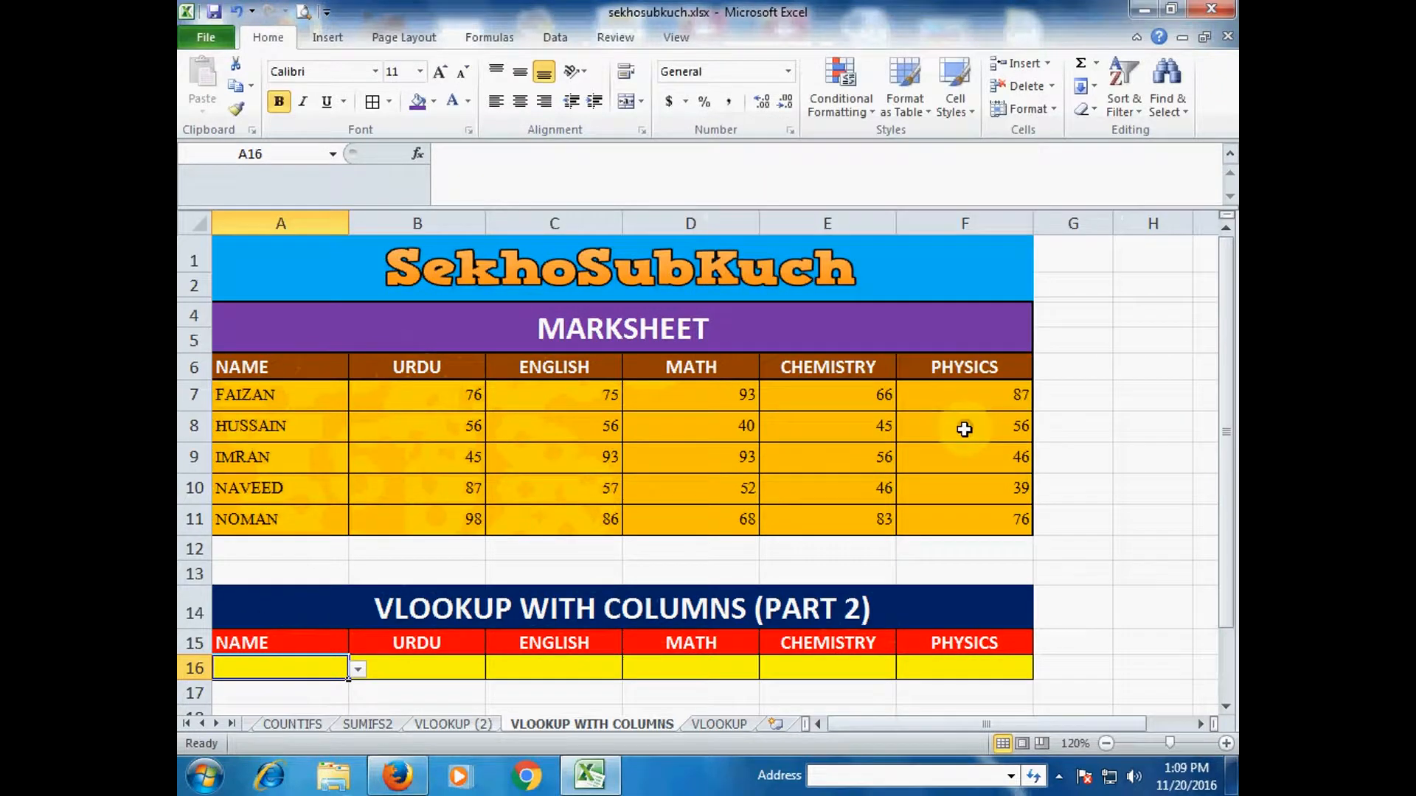
{"action": "left_click", "coordinate": [358, 670]}
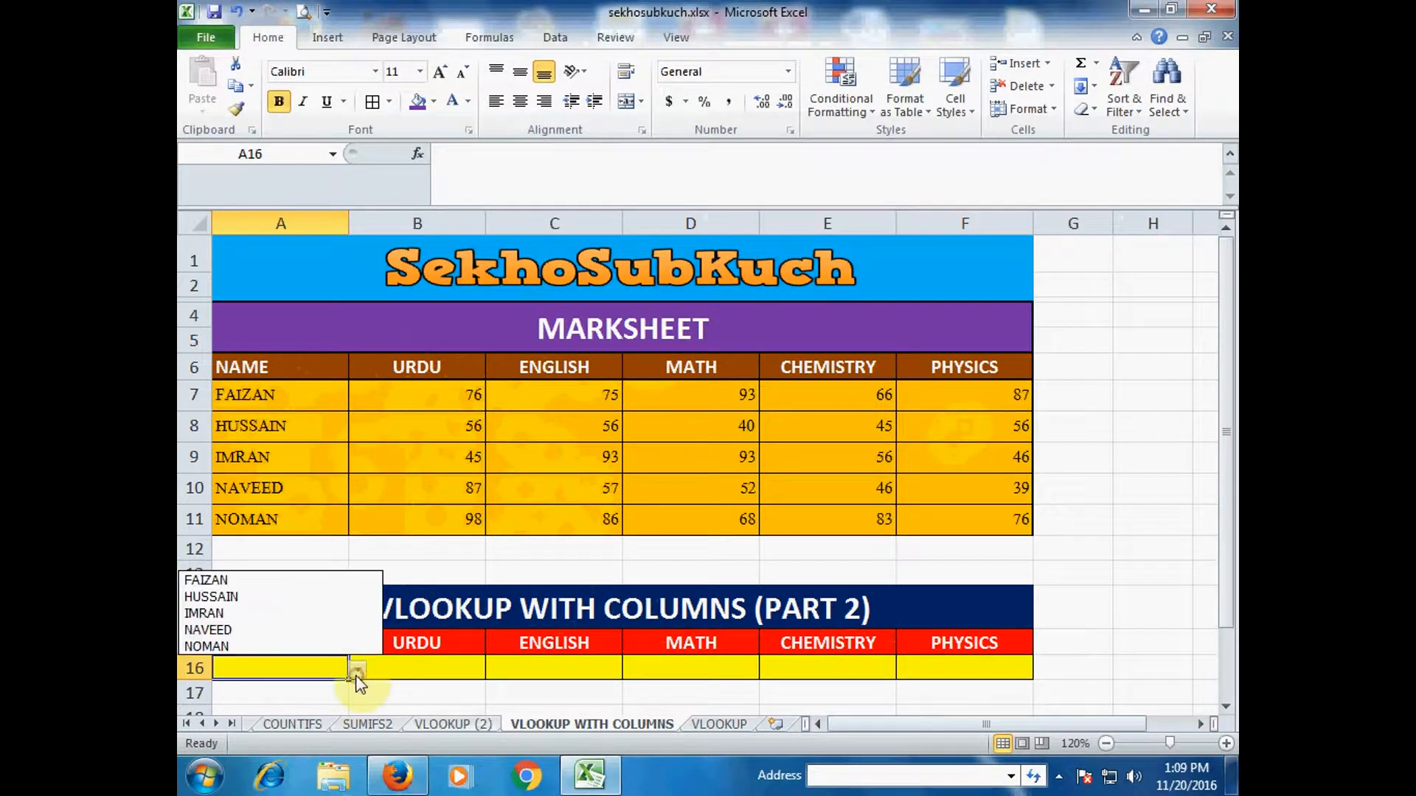
{"action": "left_click", "coordinate": [254, 612]}
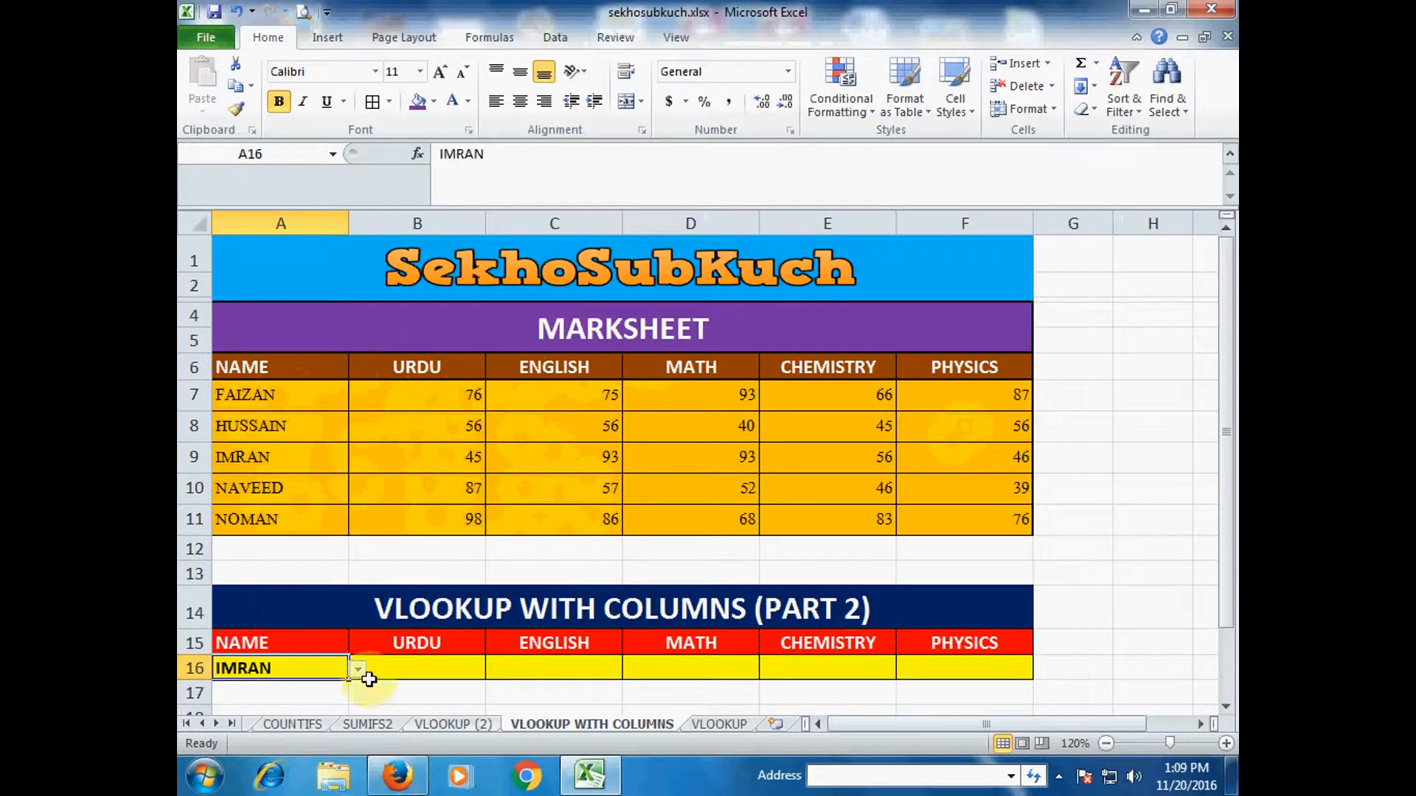
Start a VLOOKUP formula in B16 with the absolute reference $A$16 as the lookup value.
{"action": "left_click", "coordinate": [442, 668]}
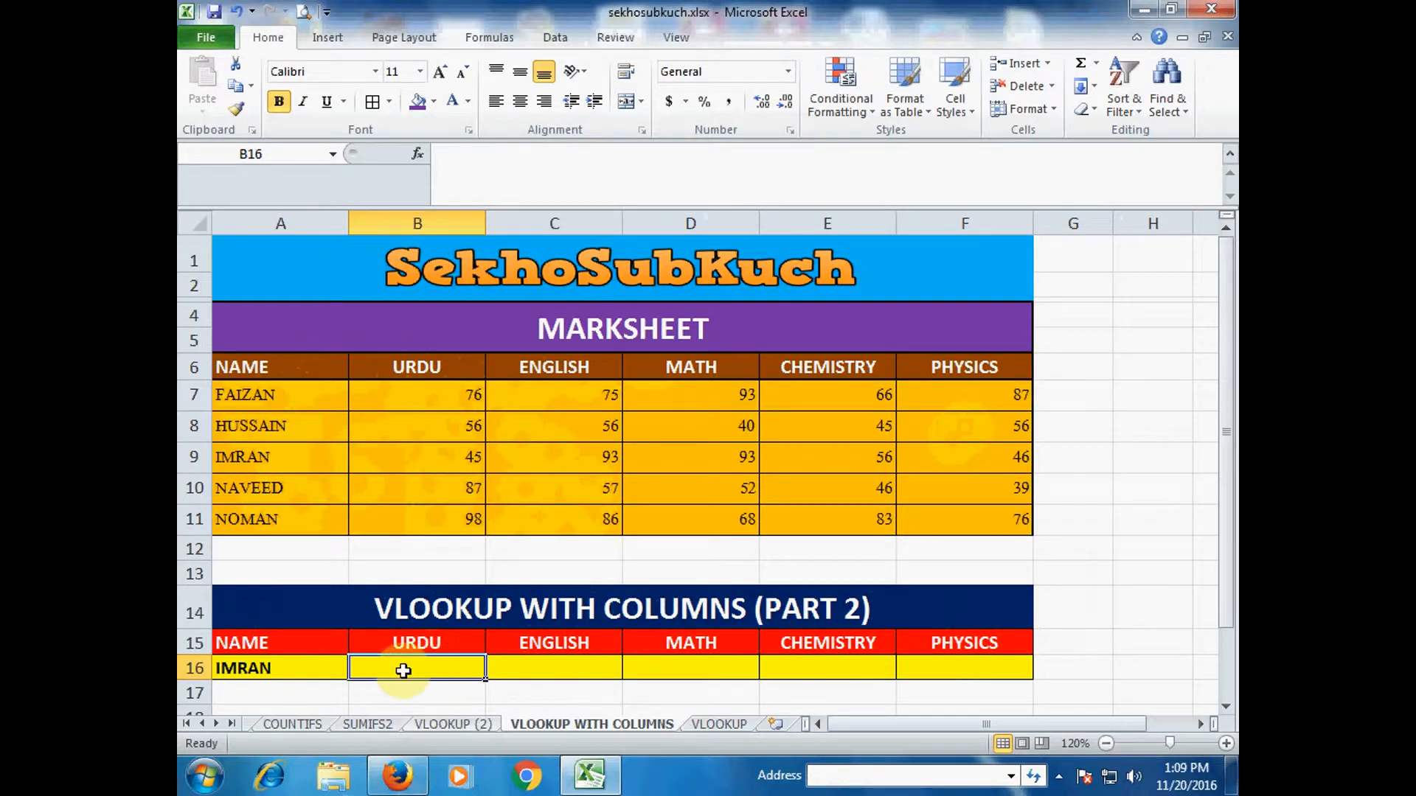
{"action": "type", "text": "="}
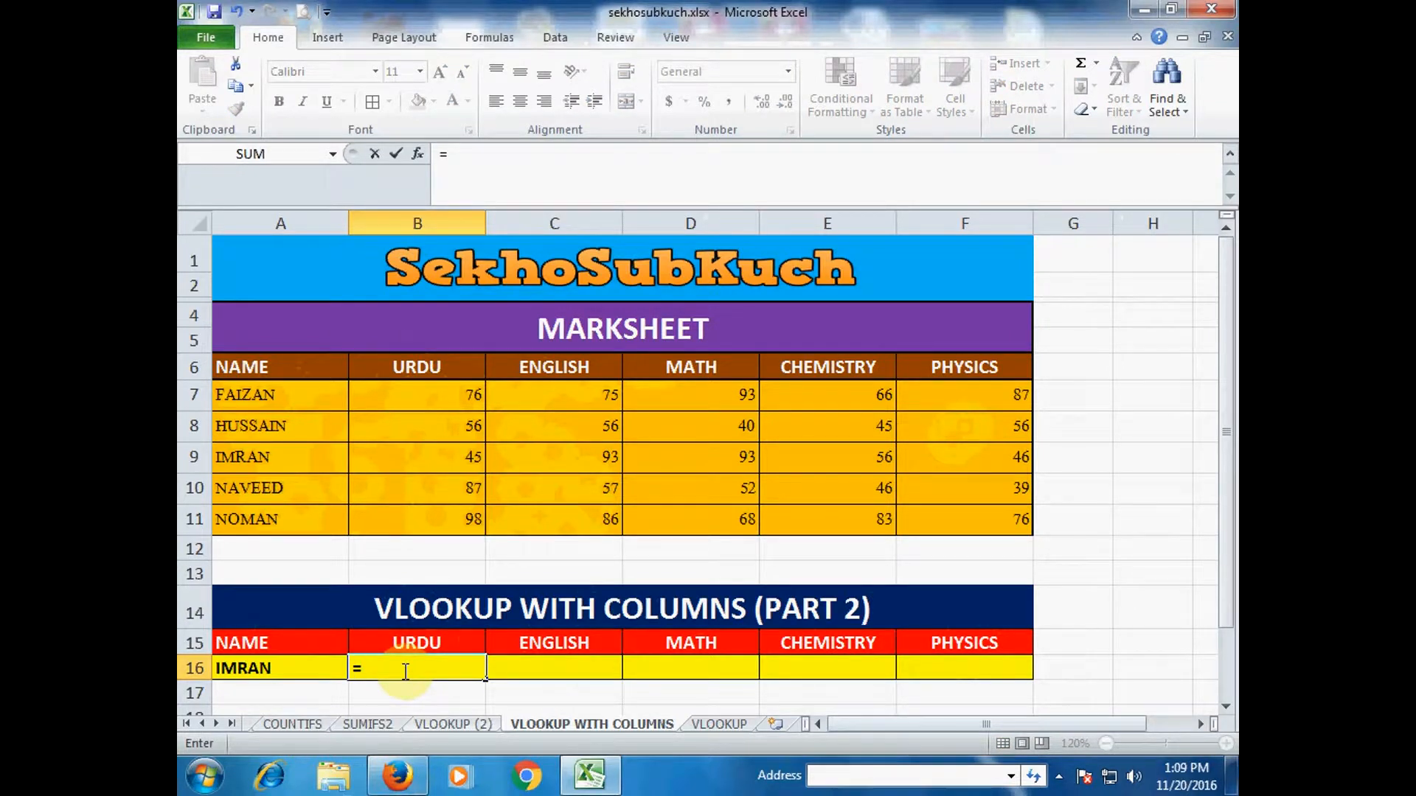
{"action": "type", "text": "V"}
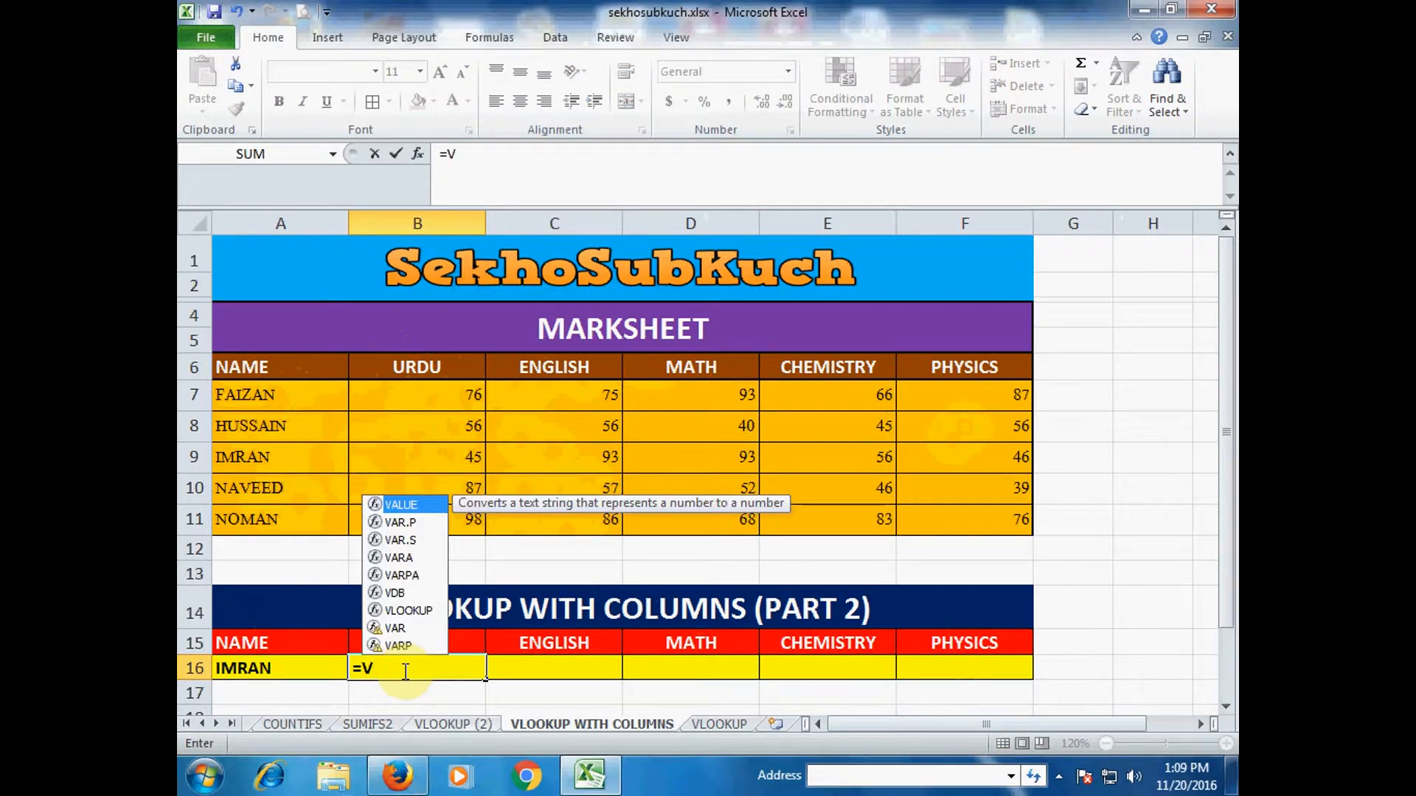
{"action": "type", "text": "LO"}
{"action": "key", "text": "Tab"}
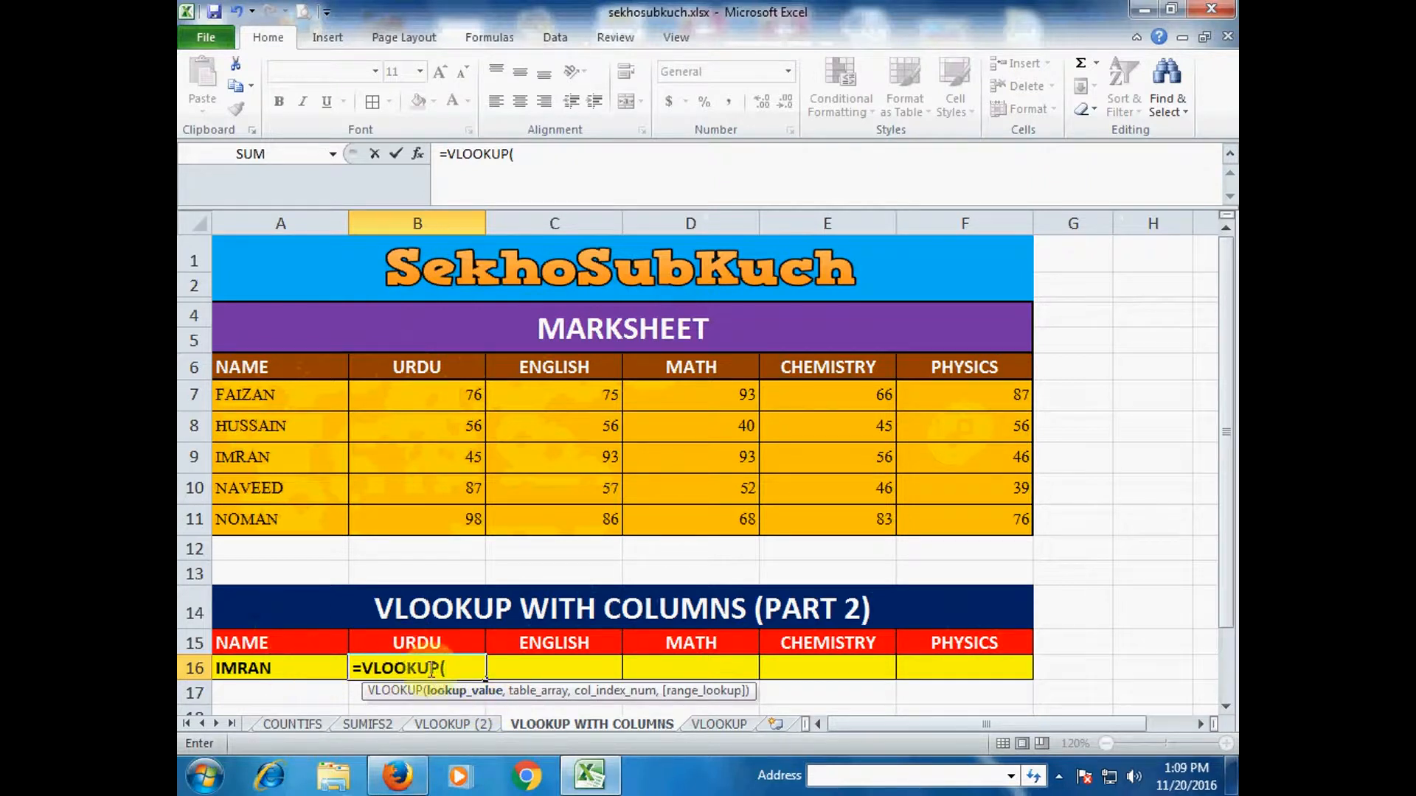
{"action": "left_click", "coordinate": [296, 664]}
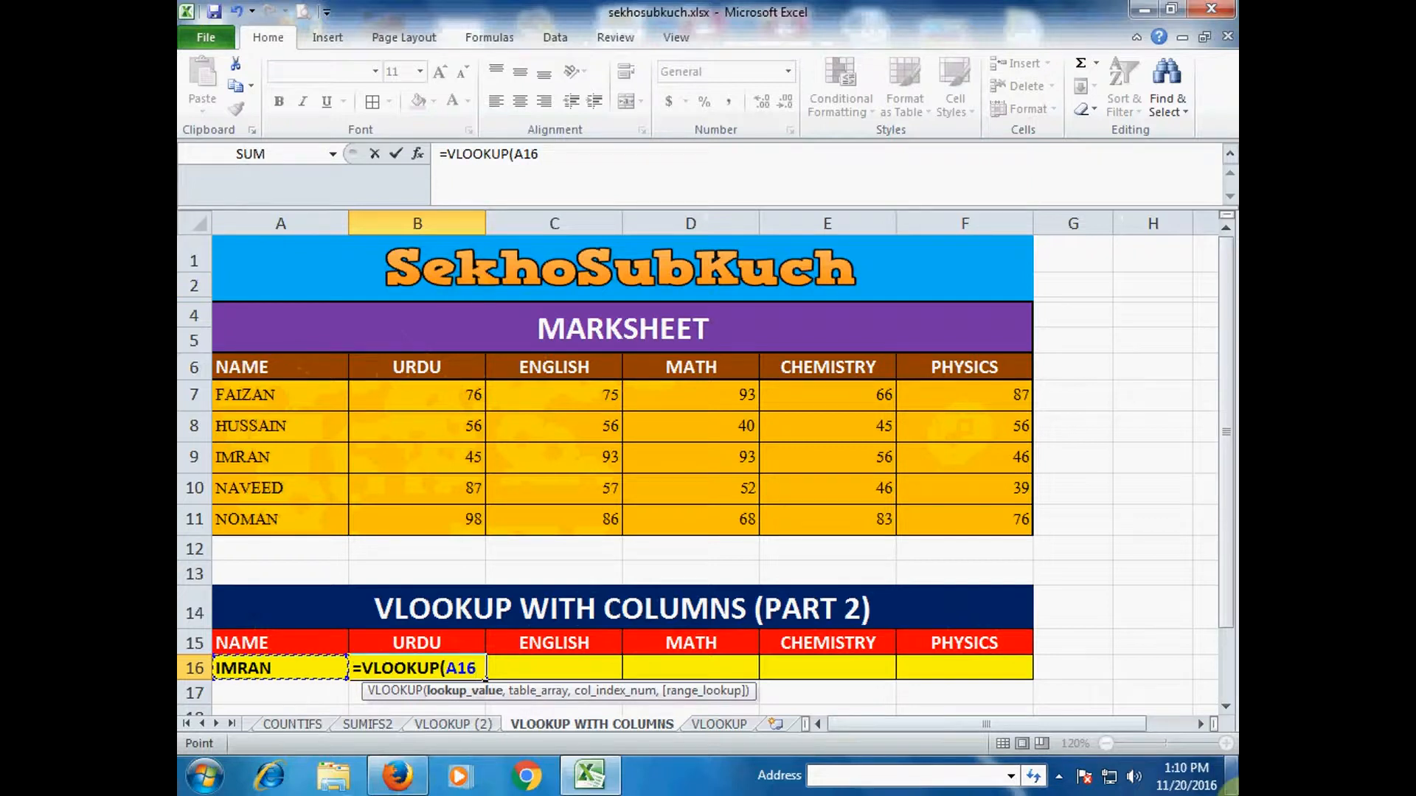
{"action": "left_click", "coordinate": [1230, 774]}
{"action": "left_click", "coordinate": [1230, 774]}
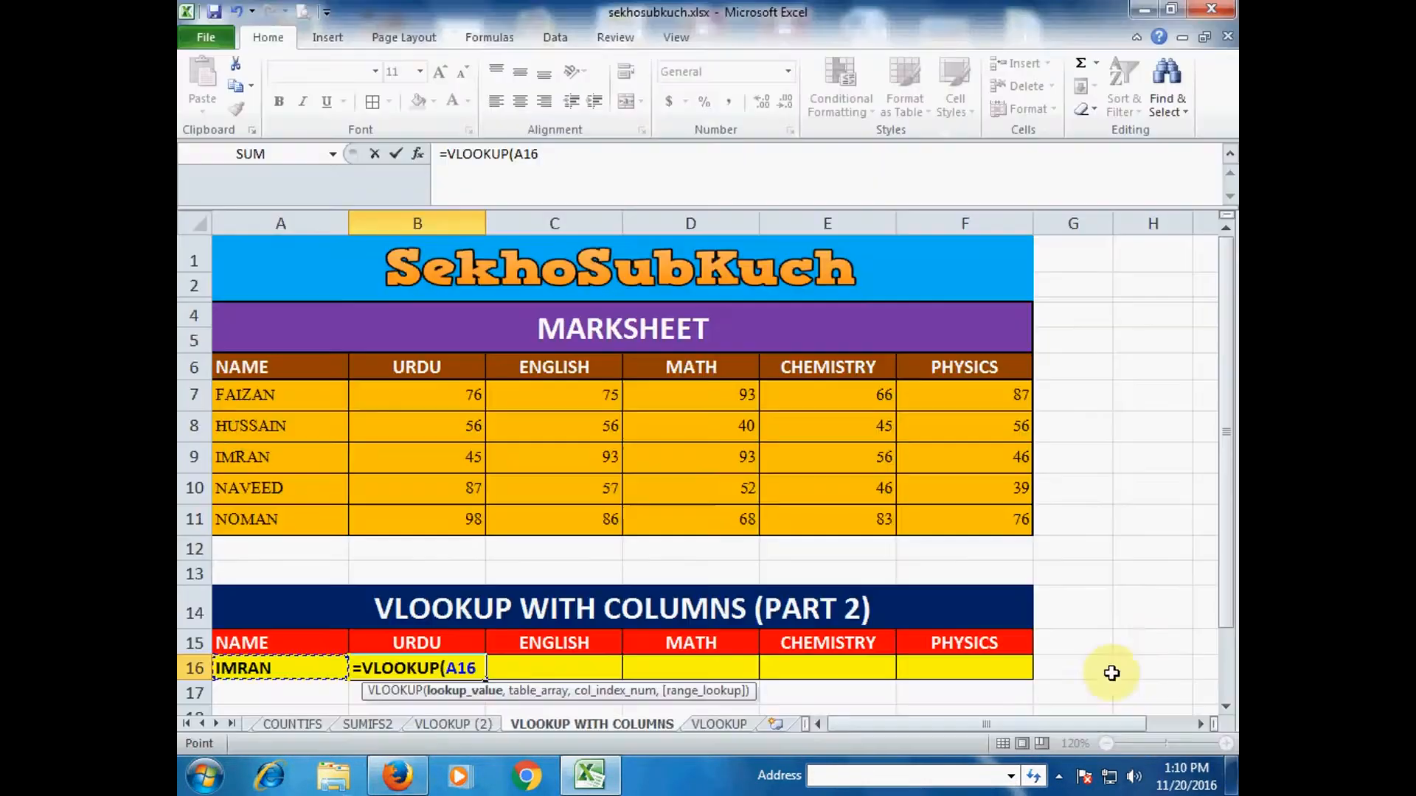
{"action": "left_click", "coordinate": [457, 670]}
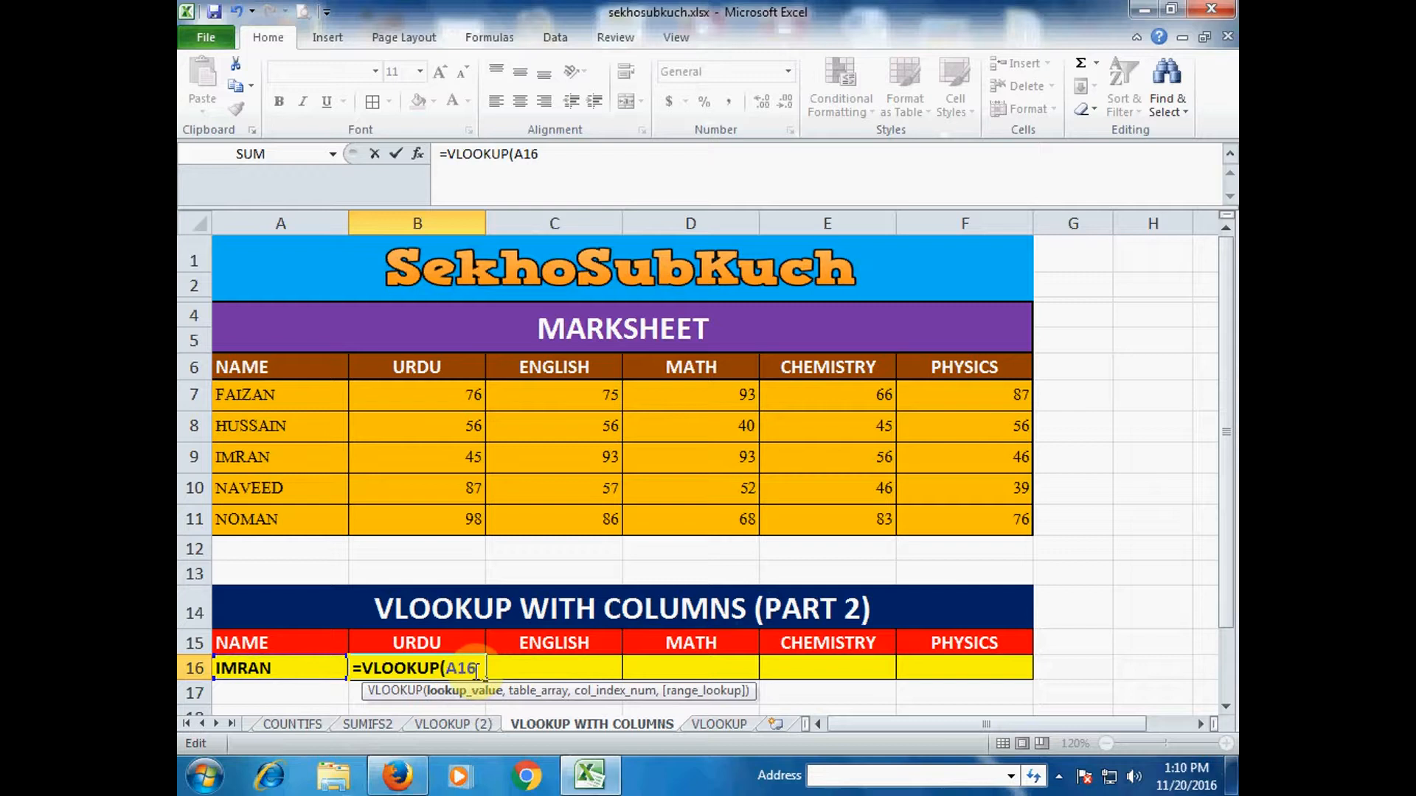
{"action": "key", "text": "F4"}
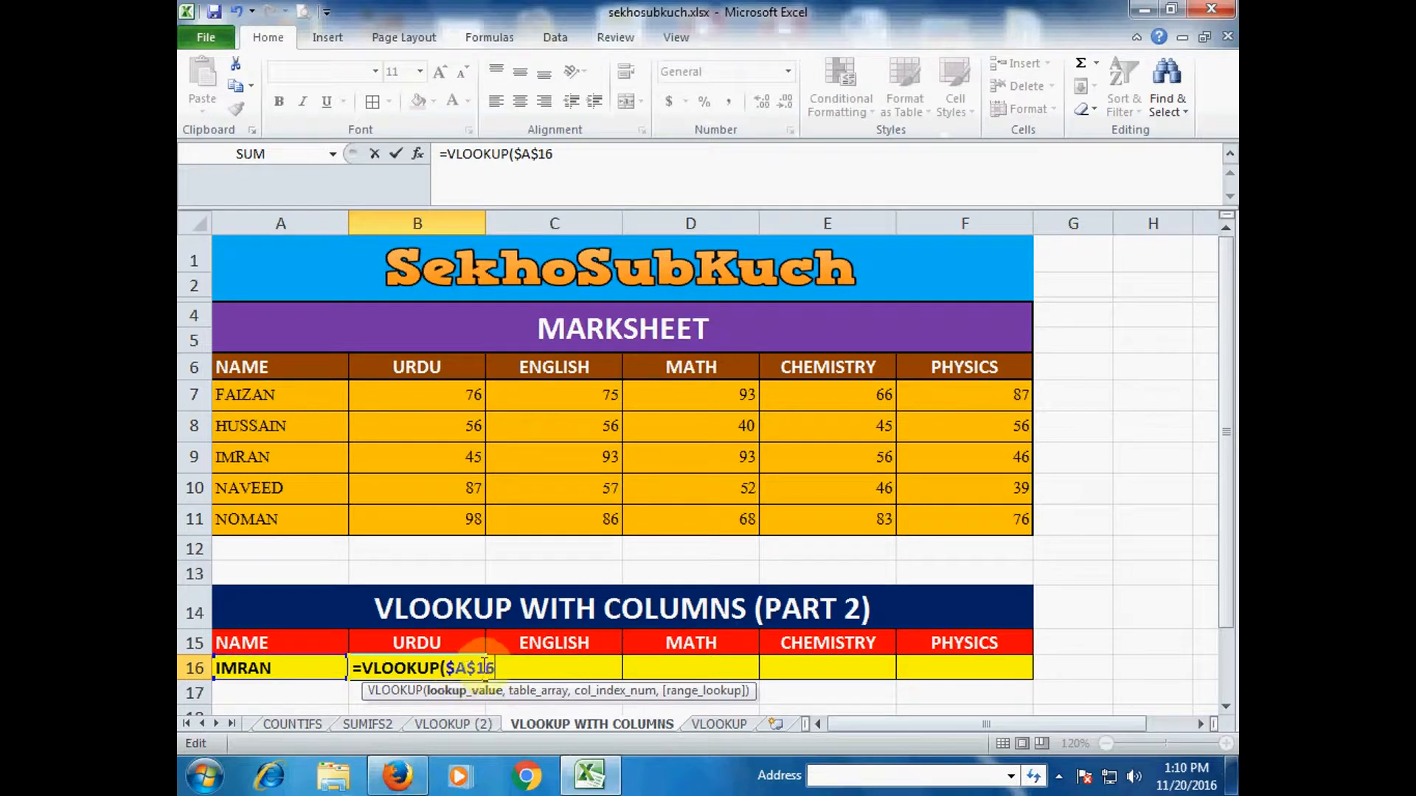
{"action": "type", "text": ","}
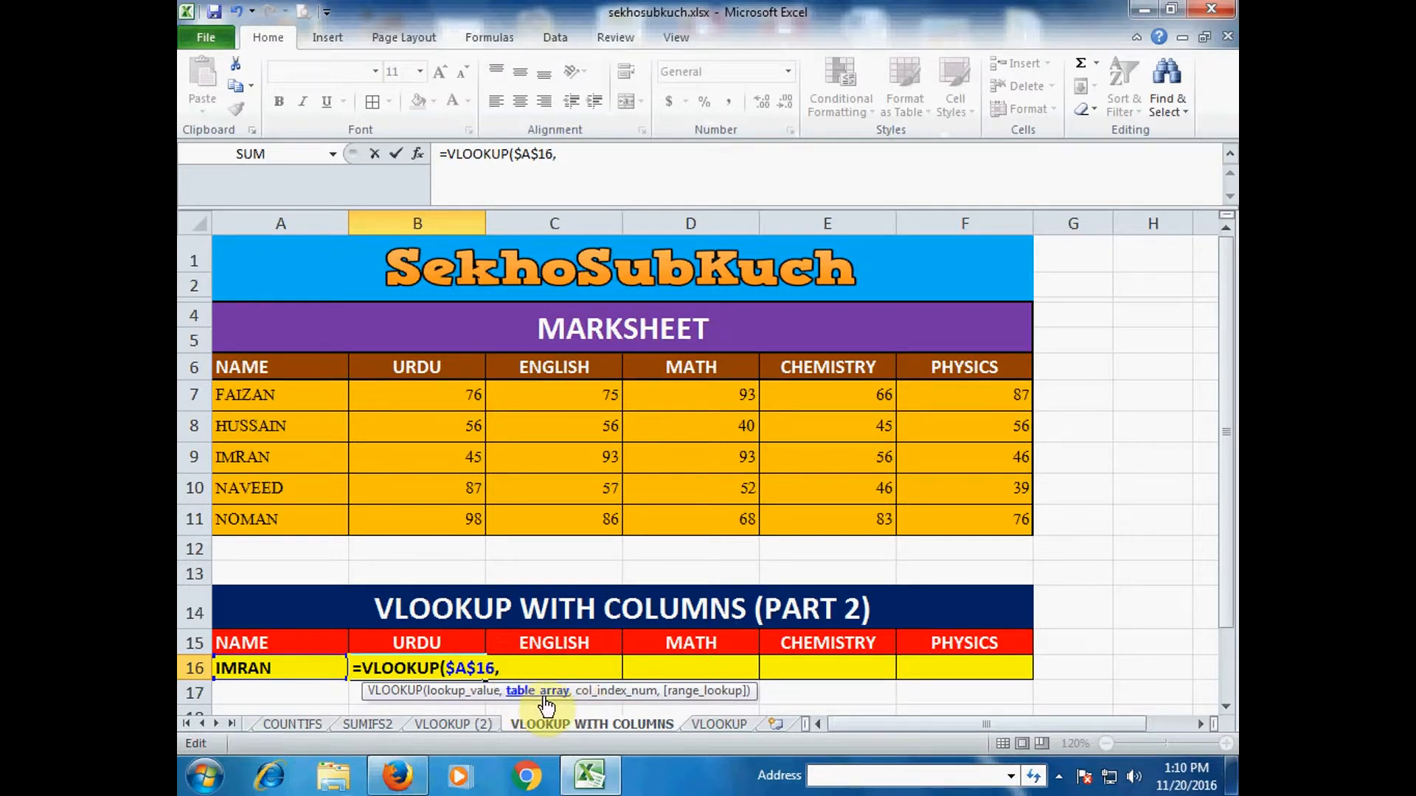
Add the marksheet data A7:F11 as the table array and make it absolute as $A$7:$F$11.
{"action": "left_click_drag", "start_coordinate": [238, 396], "coordinate": [932, 526]}
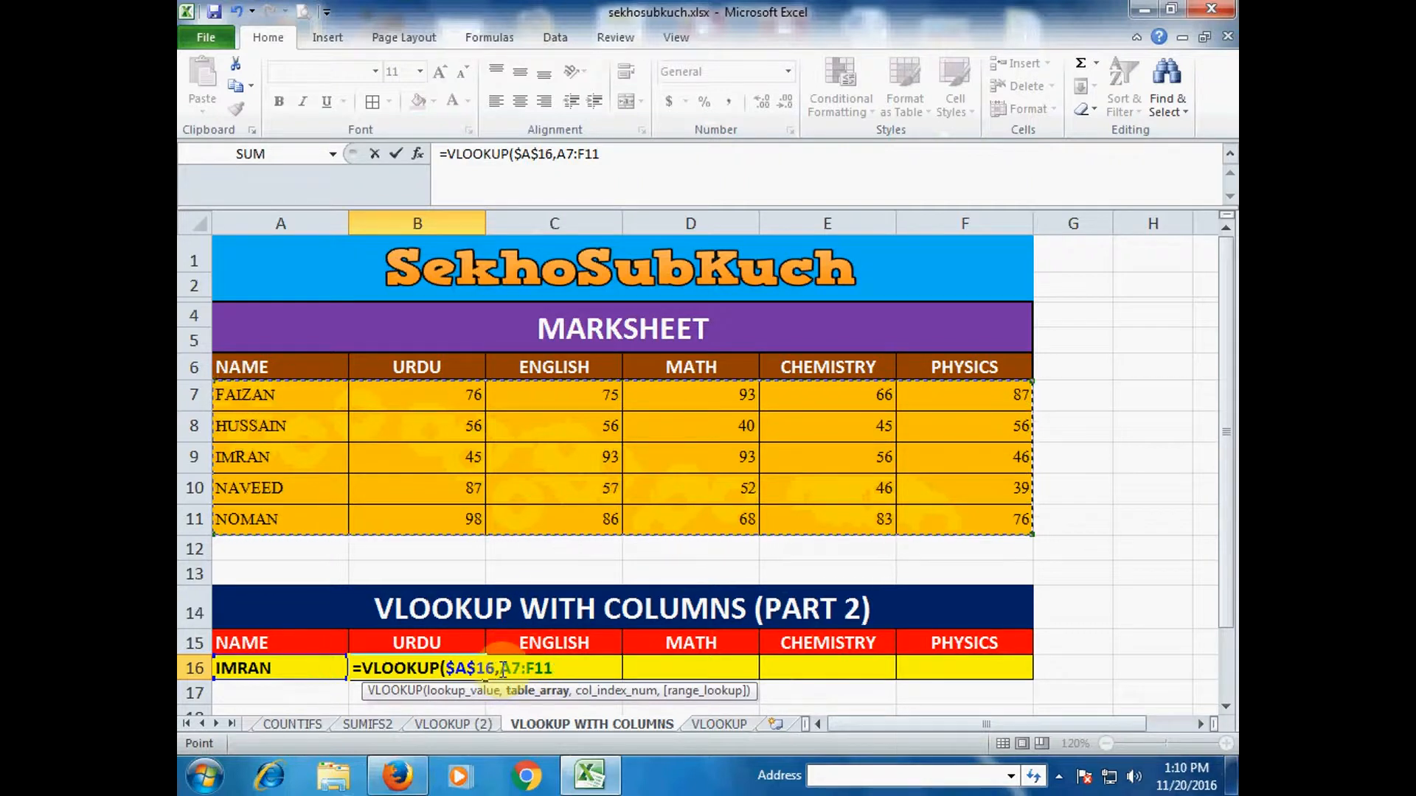
{"action": "left_click_drag", "start_coordinate": [502, 669], "coordinate": [555, 669]}
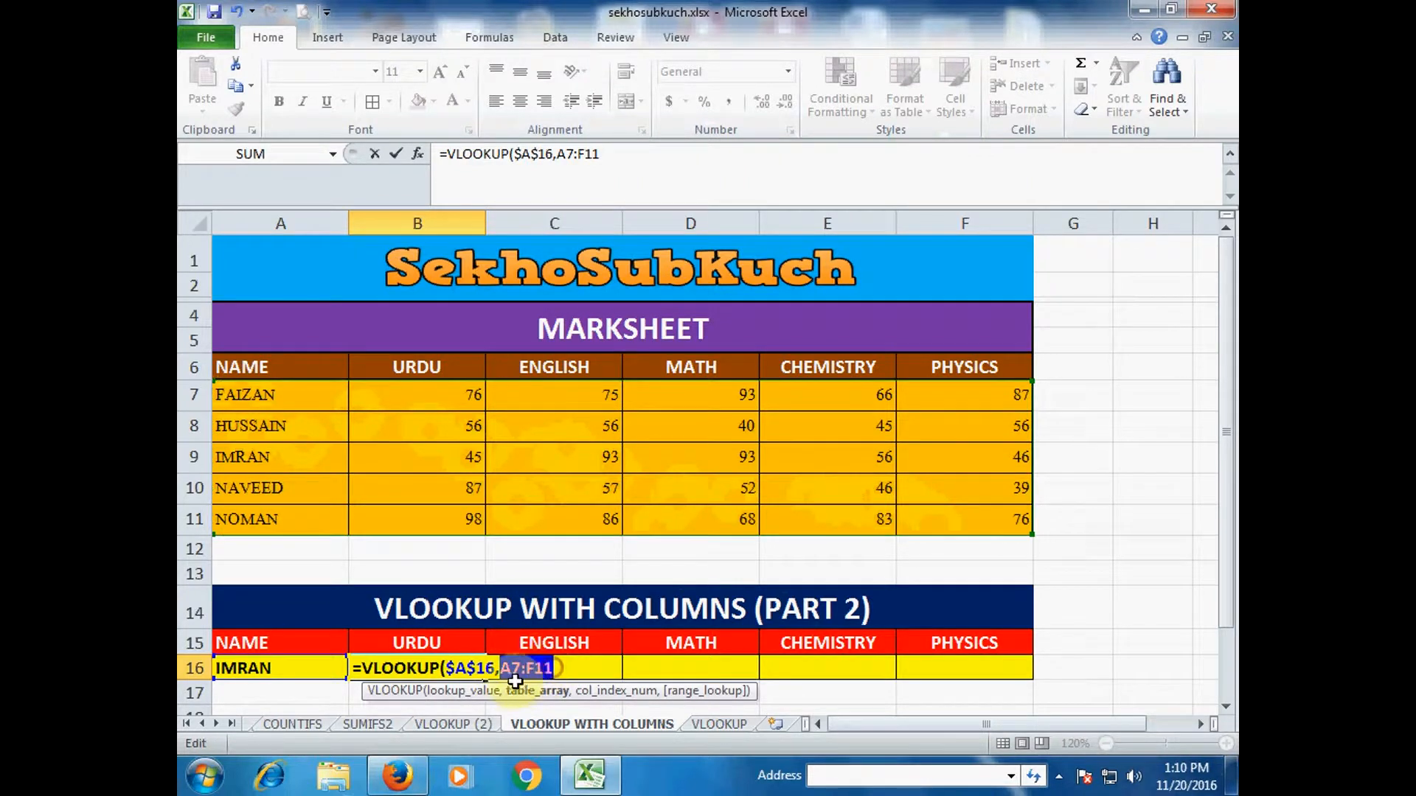
{"action": "key", "text": "F4"}
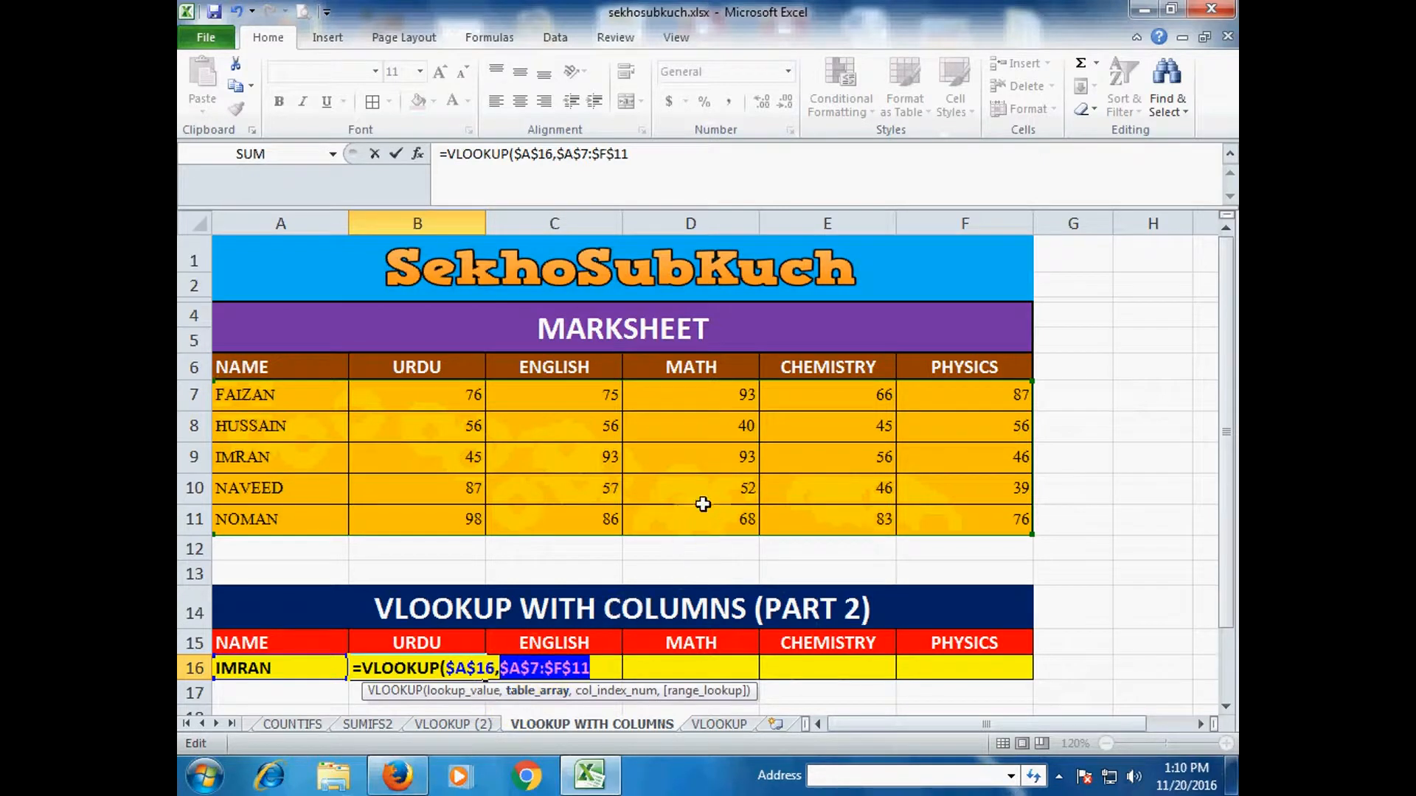
{"action": "left_click", "coordinate": [594, 671]}
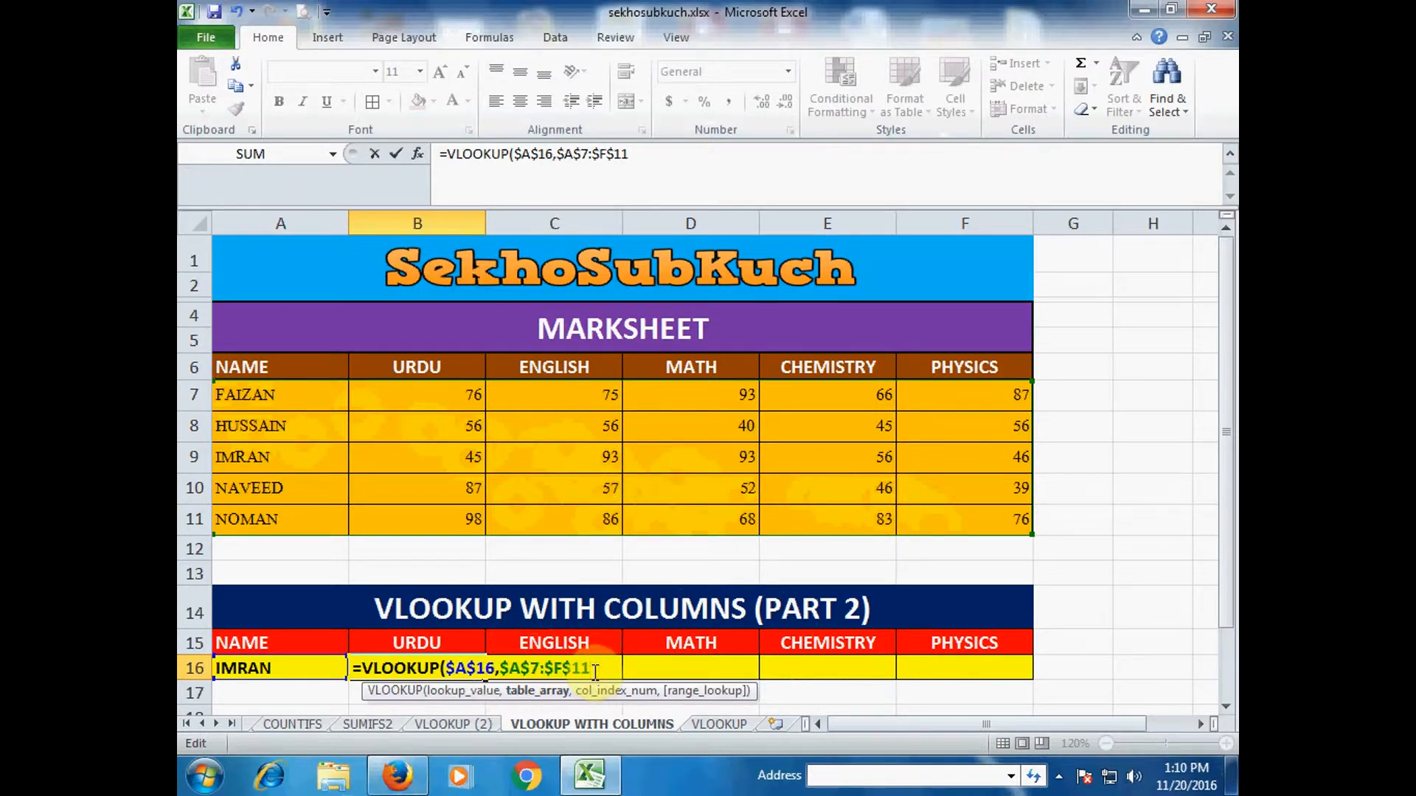
Begin the column index argument of B16's VLOOKUP with a nested COLUMNS function.
{"action": "type", "text": ","}
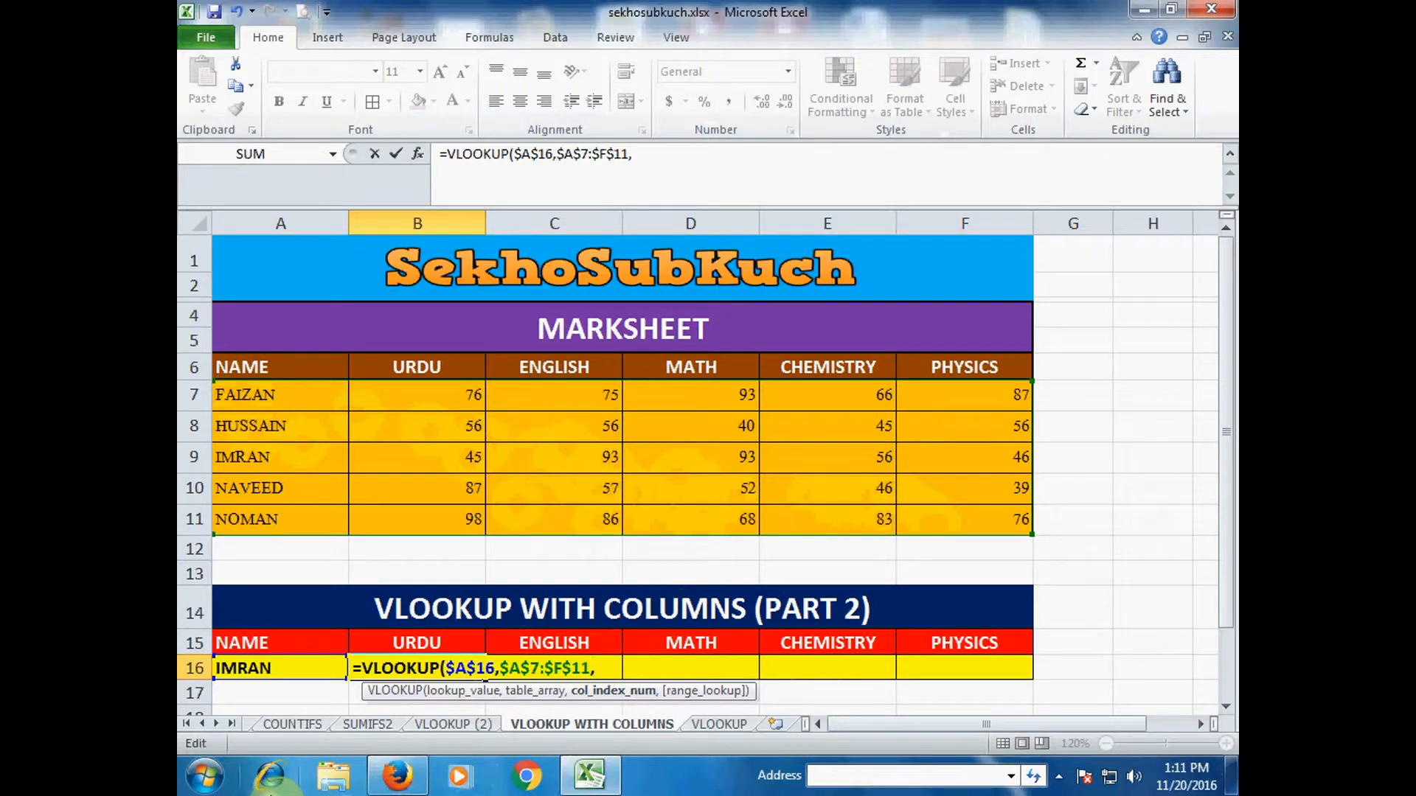
{"action": "type", "text": "CO"}
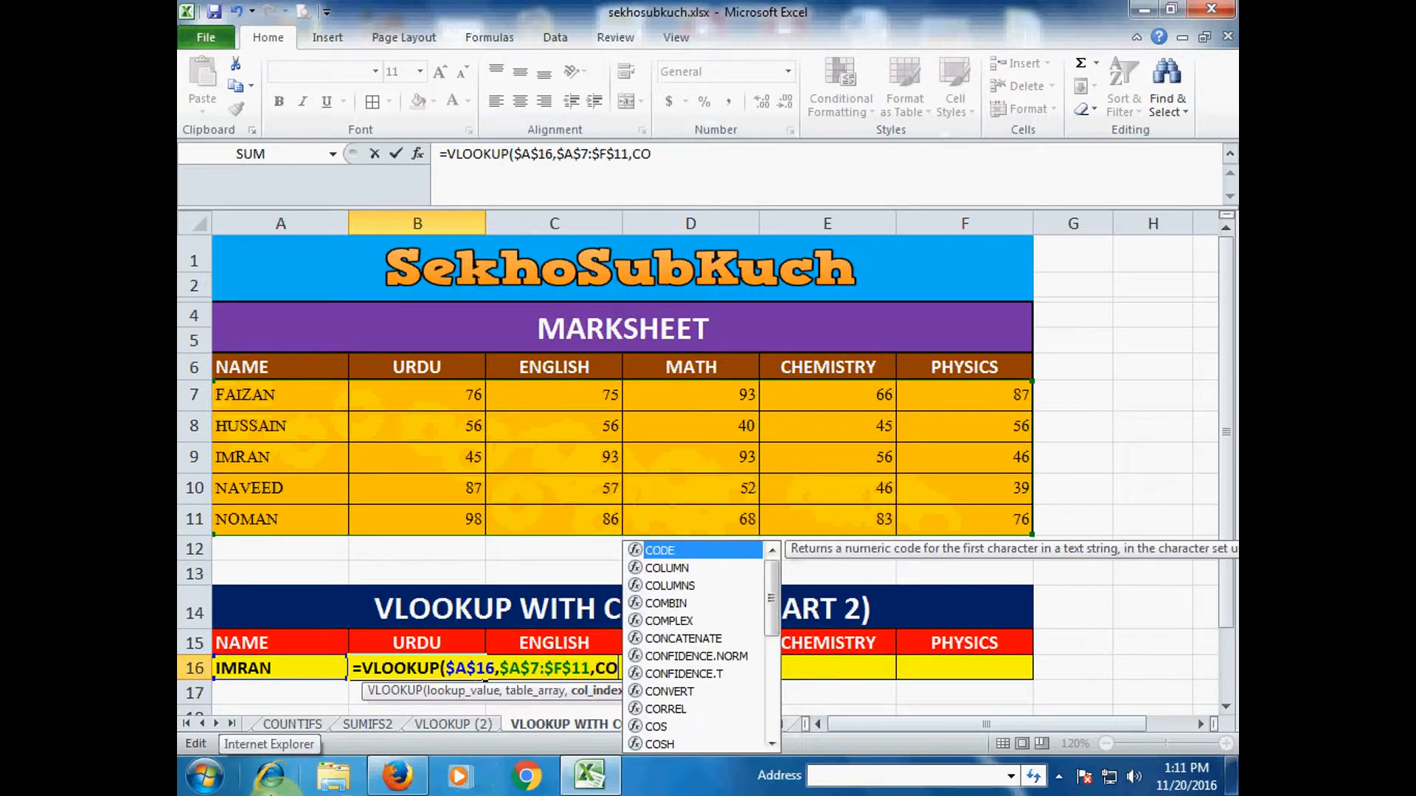
{"action": "type", "text": "LUMNS("}
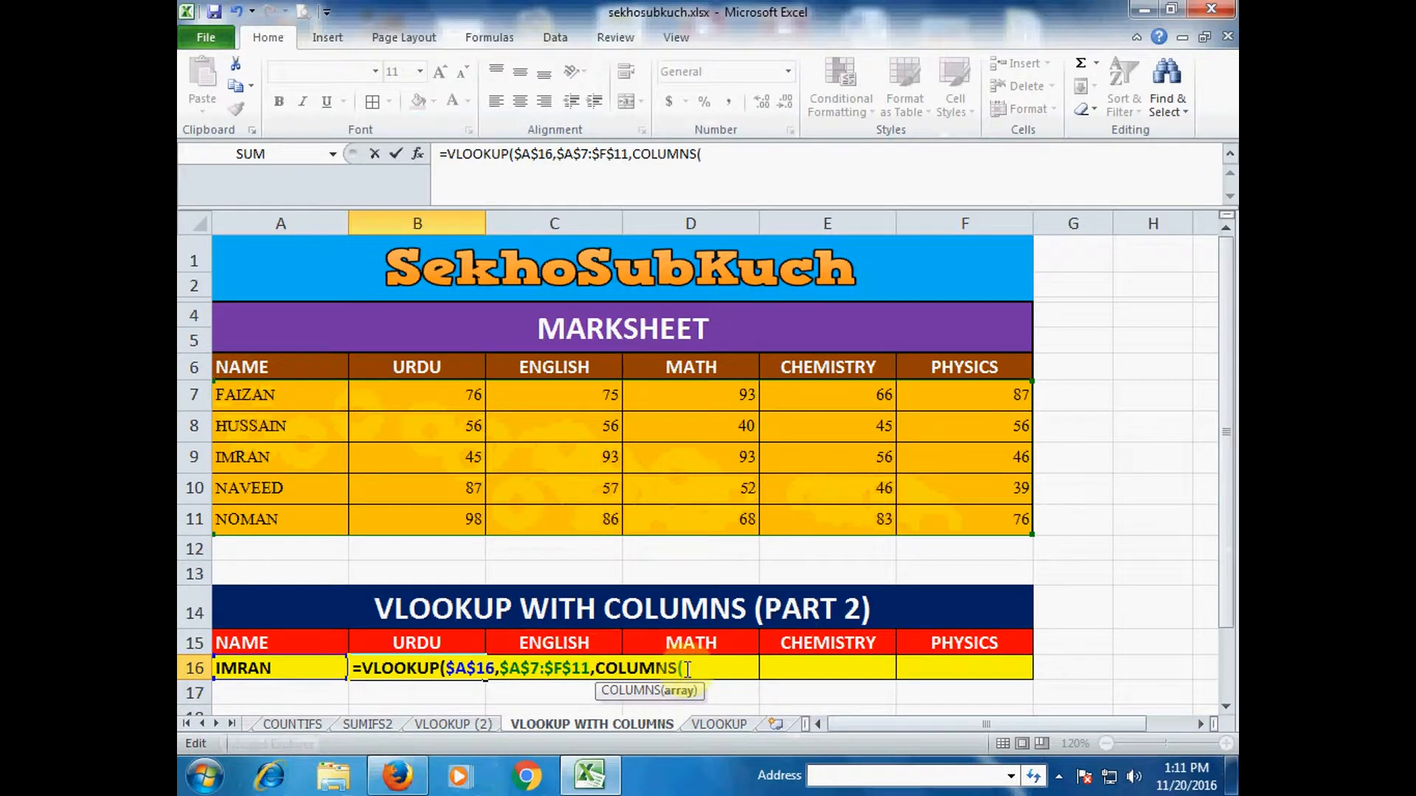
{"action": "left_click", "coordinate": [418, 641]}
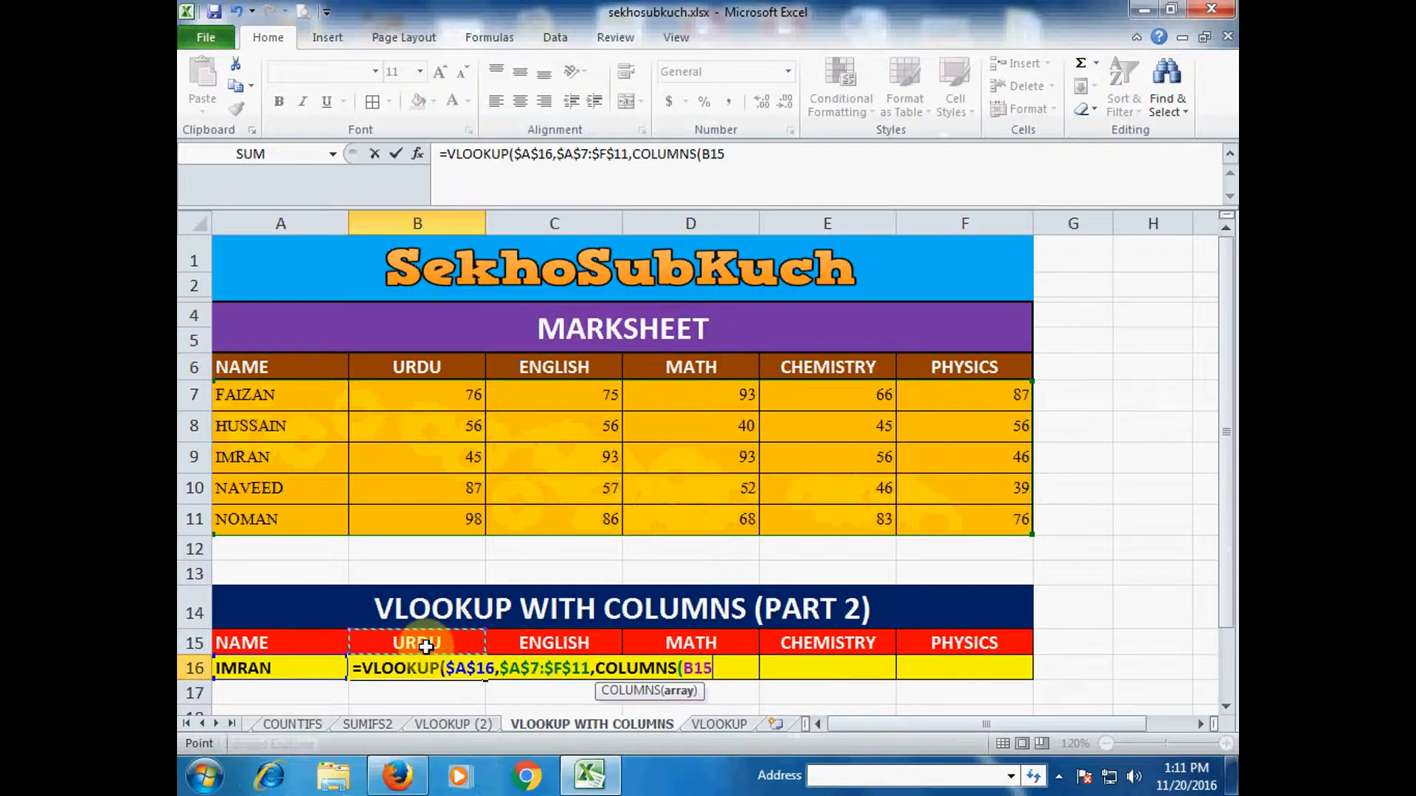
{"action": "type", "text": "\""}
{"action": "key", "text": "BackSpace"}
{"action": "key", "text": "BackSpace"}
{"action": "key", "text": "BackSpace"}
Complete the column index as COLUMNS($B$15:B15)+1, with only the range's first reference absolute.
{"action": "left_click", "coordinate": [445, 643]}
{"action": "key", "text": "F8"}
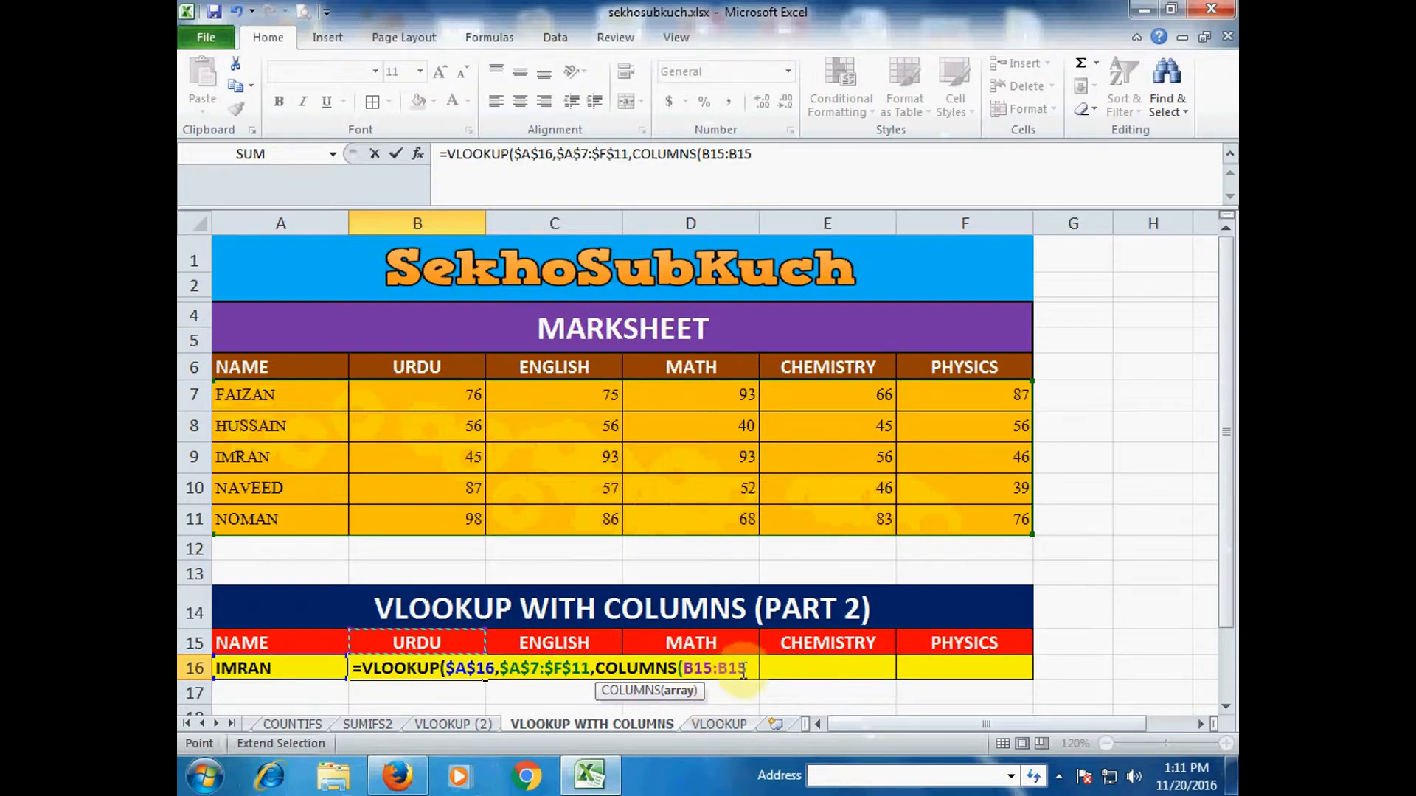
{"action": "left_click", "coordinate": [697, 670]}
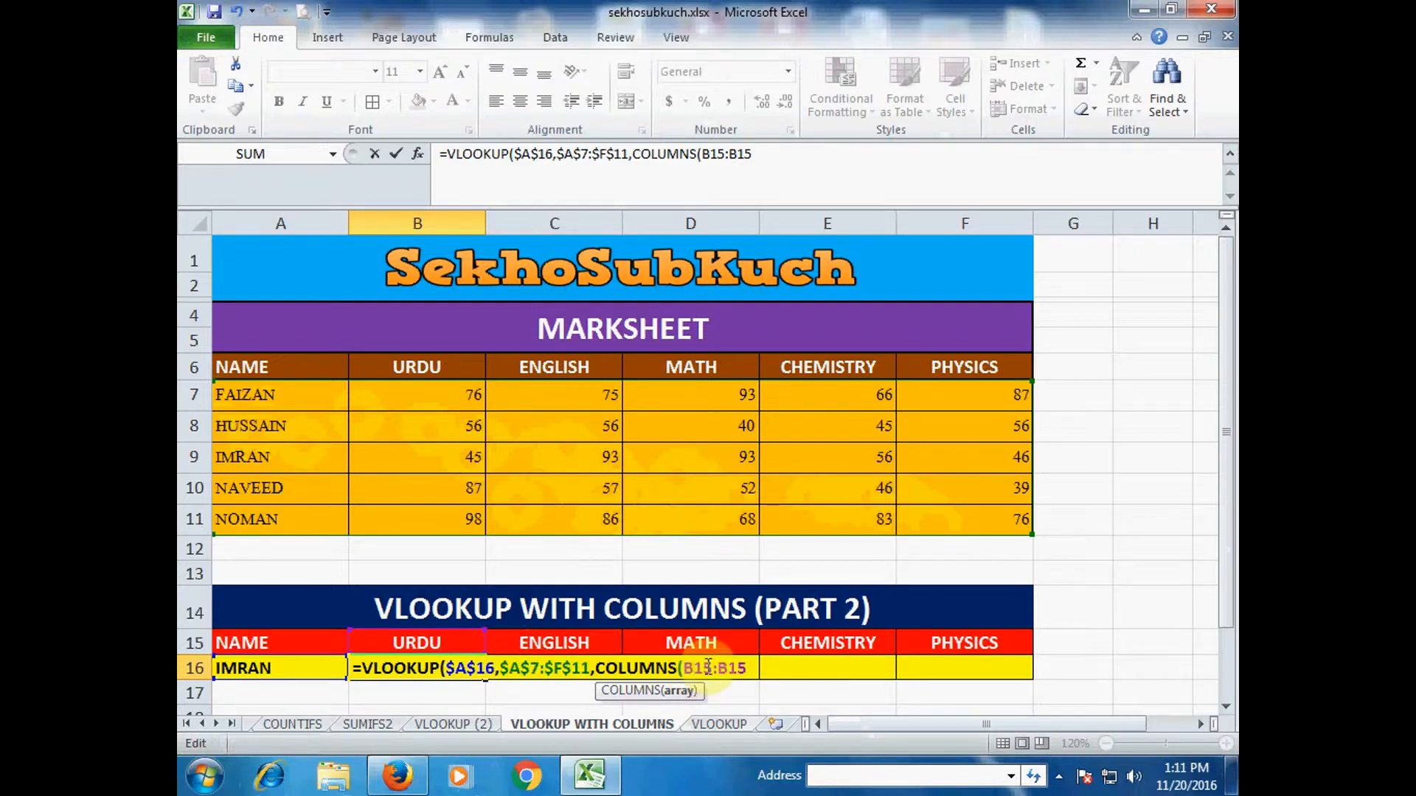
{"action": "double_click", "coordinate": [708, 668]}
{"action": "key", "text": "F4"}
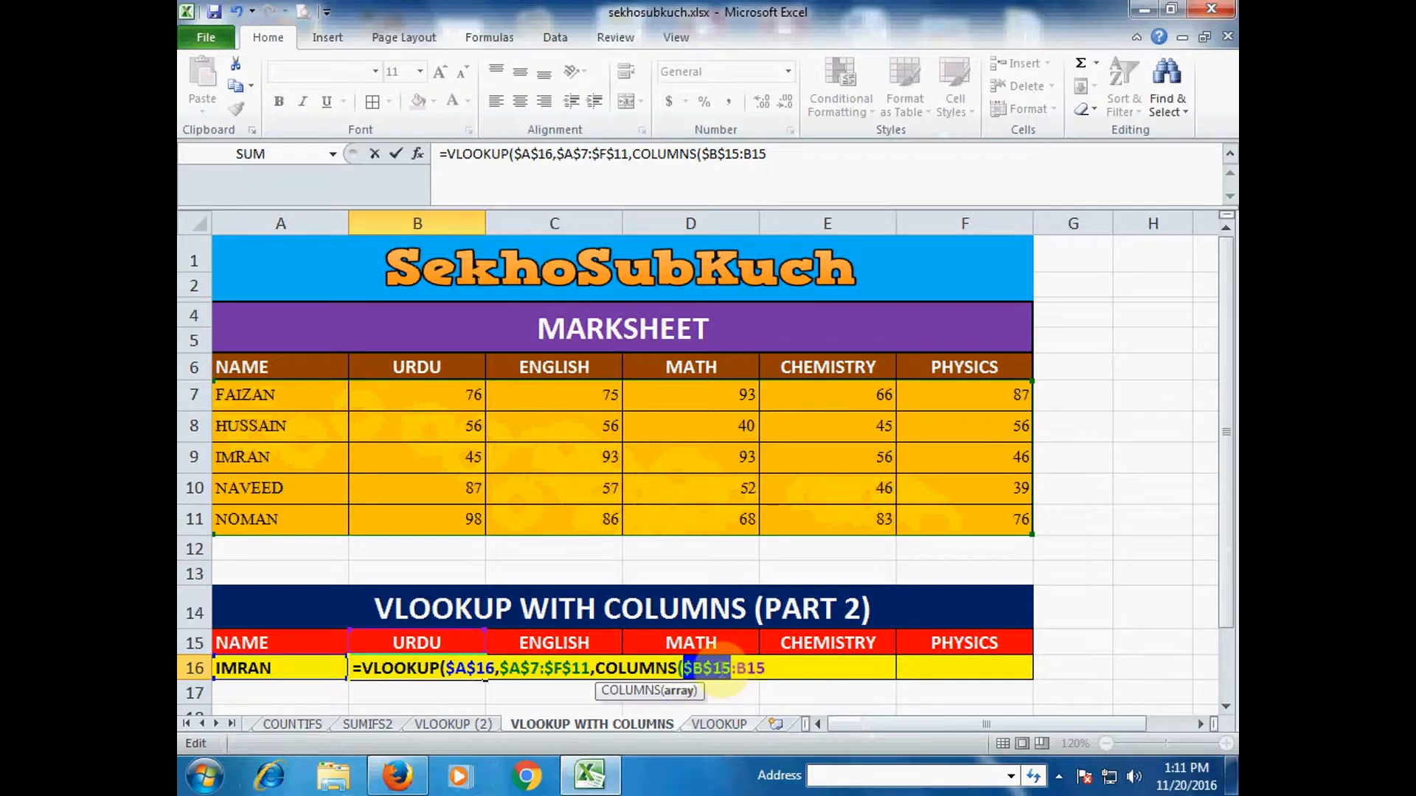
{"action": "left_click", "coordinate": [763, 669]}
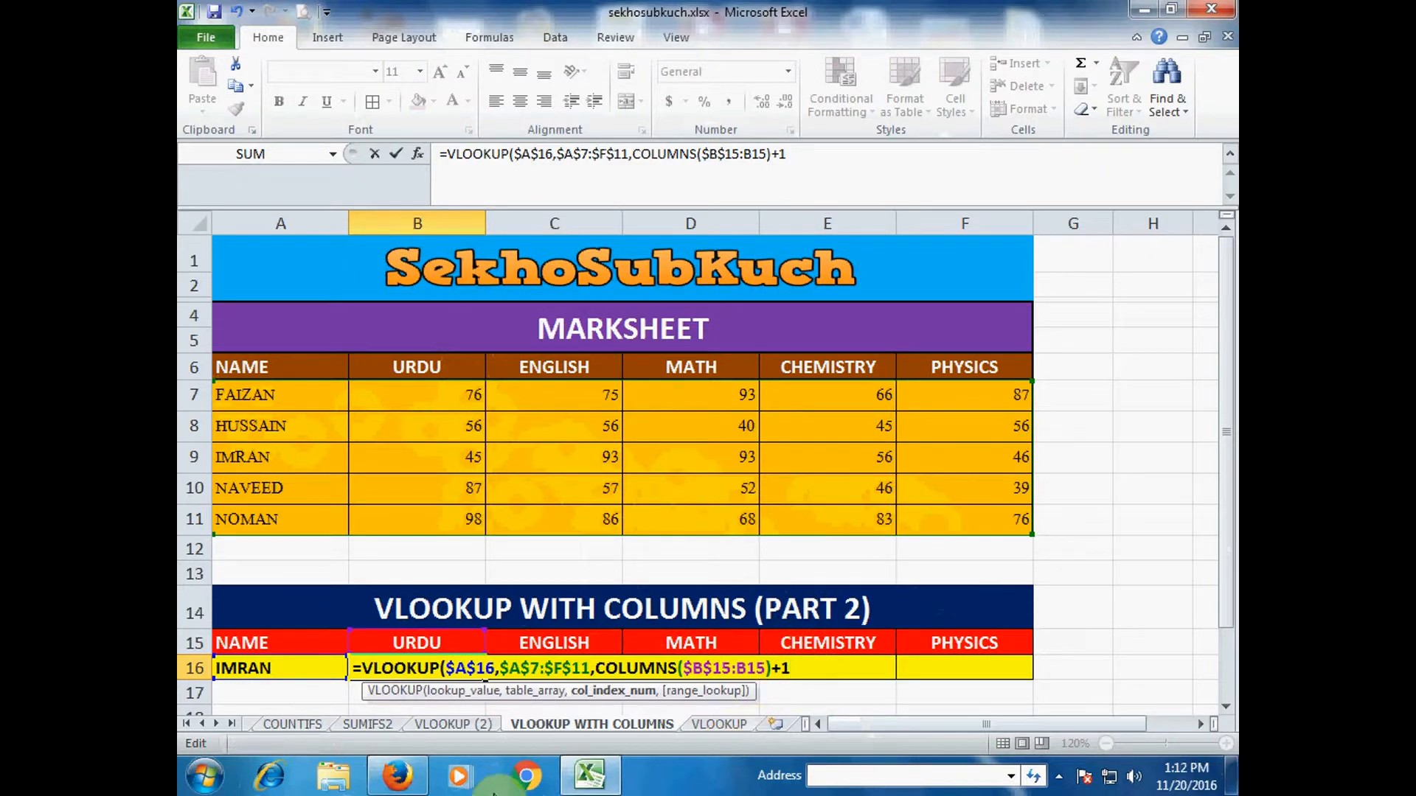
Finish B16's VLOOKUP with 0 for an exact match and compare its result with the Urdu mark in B9.
{"action": "type", "text": ","}
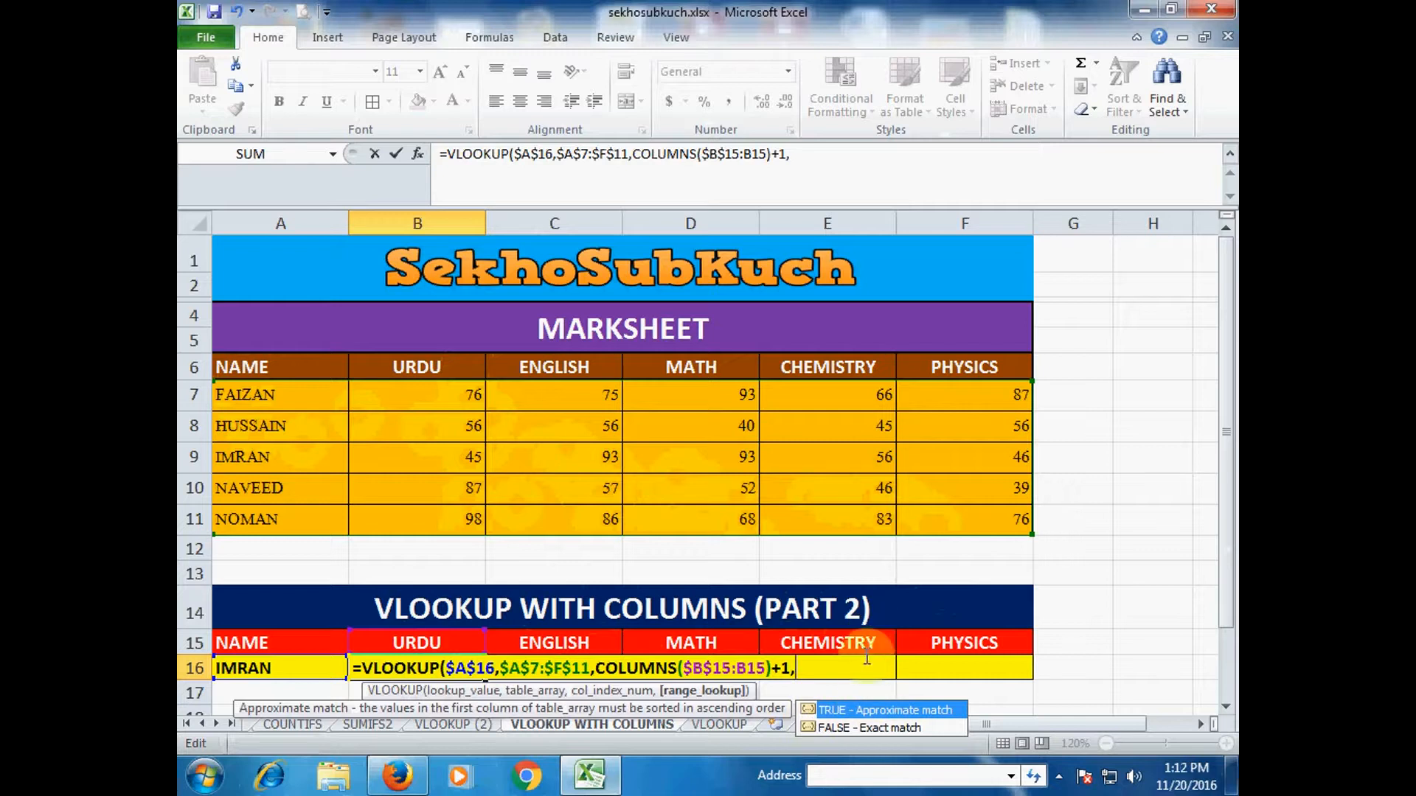
{"action": "type", "text": "0"}
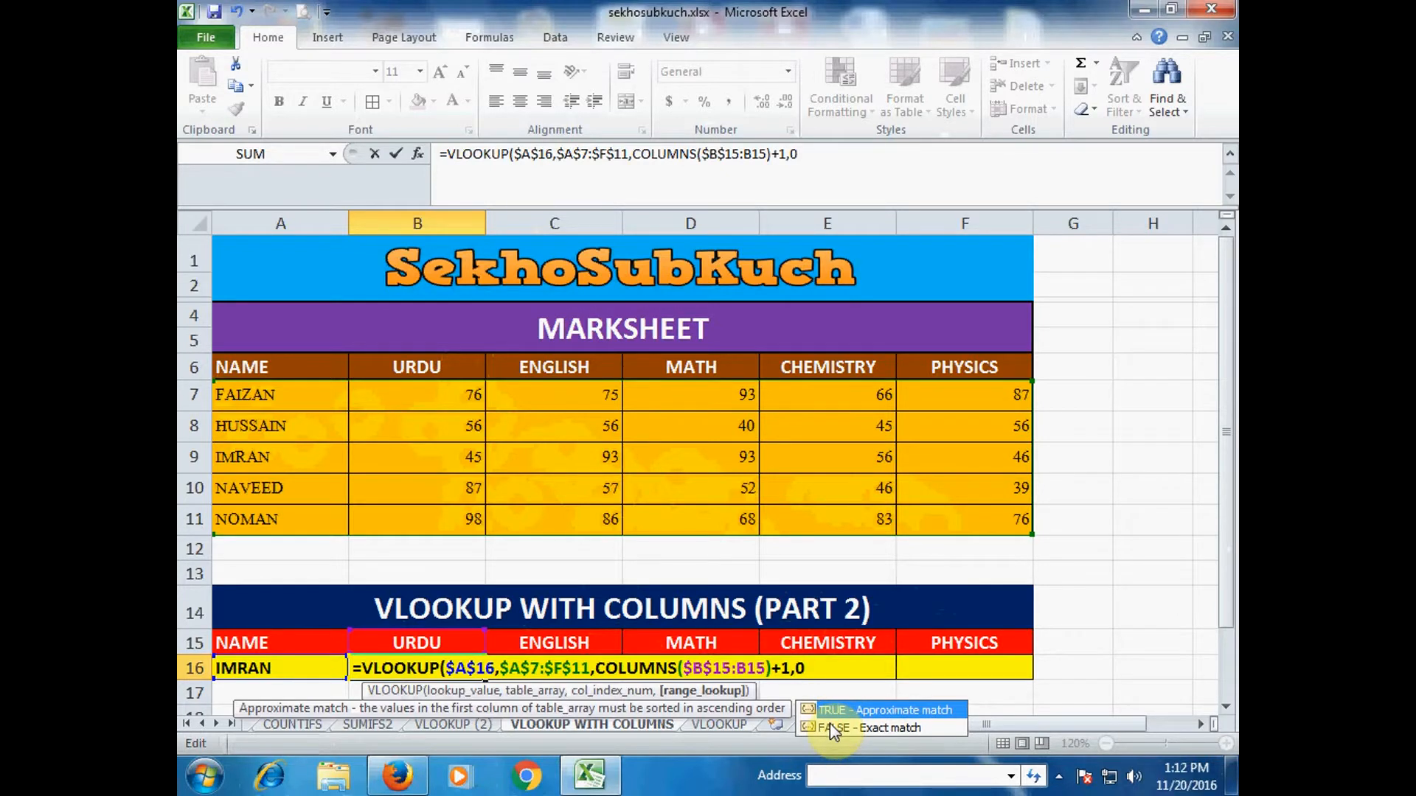
{"action": "type", "text": ")"}
{"action": "key", "text": "Return"}
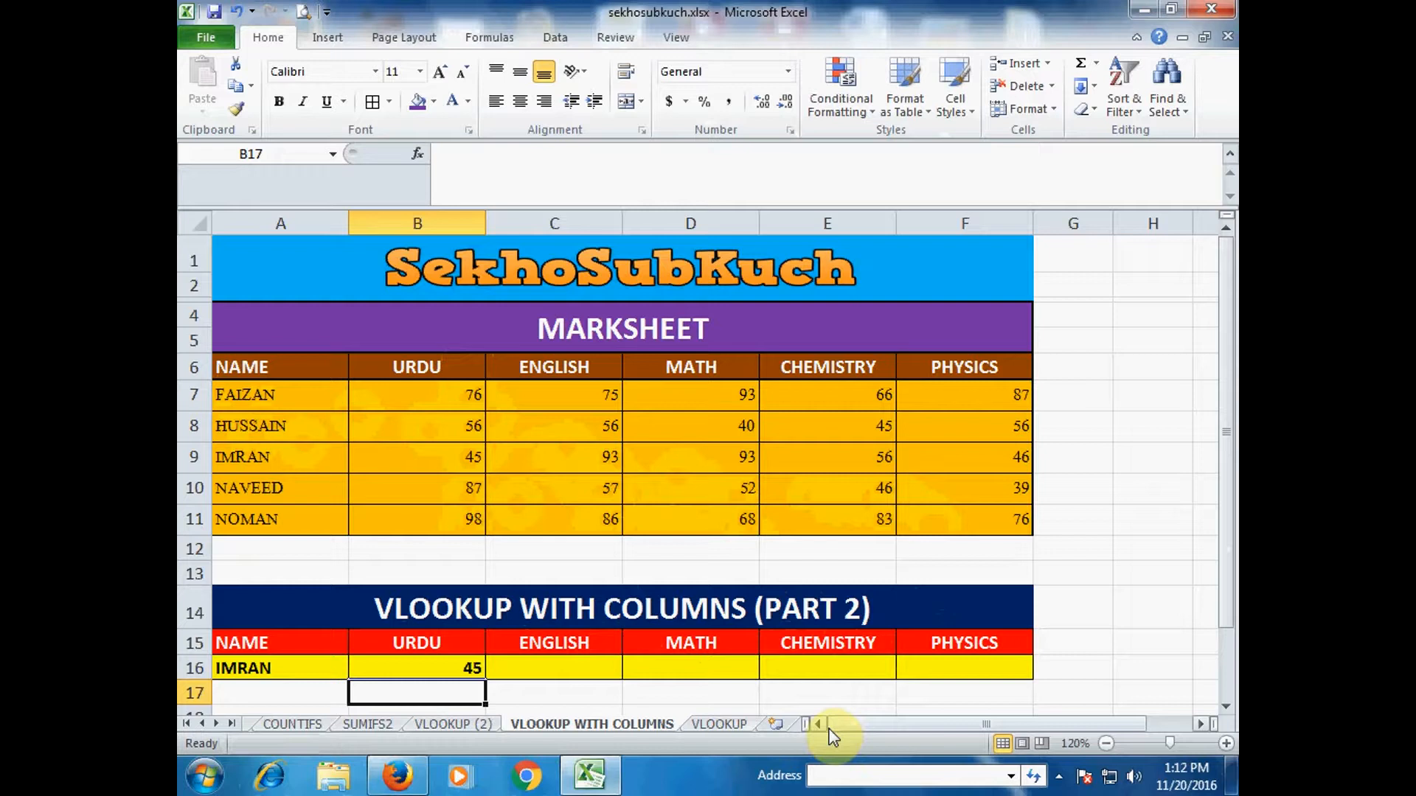
{"action": "left_click", "coordinate": [470, 669]}
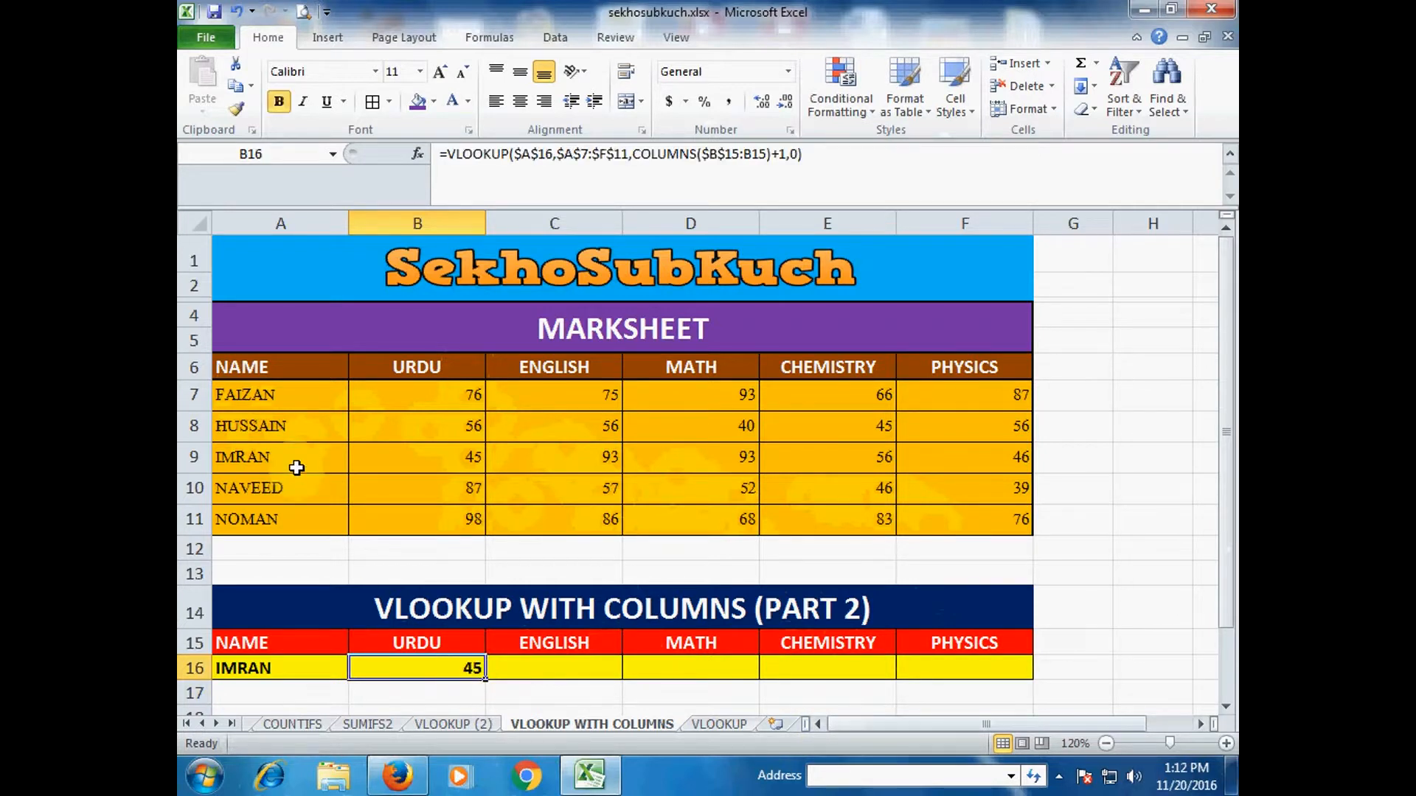
{"action": "left_click", "coordinate": [463, 462]}
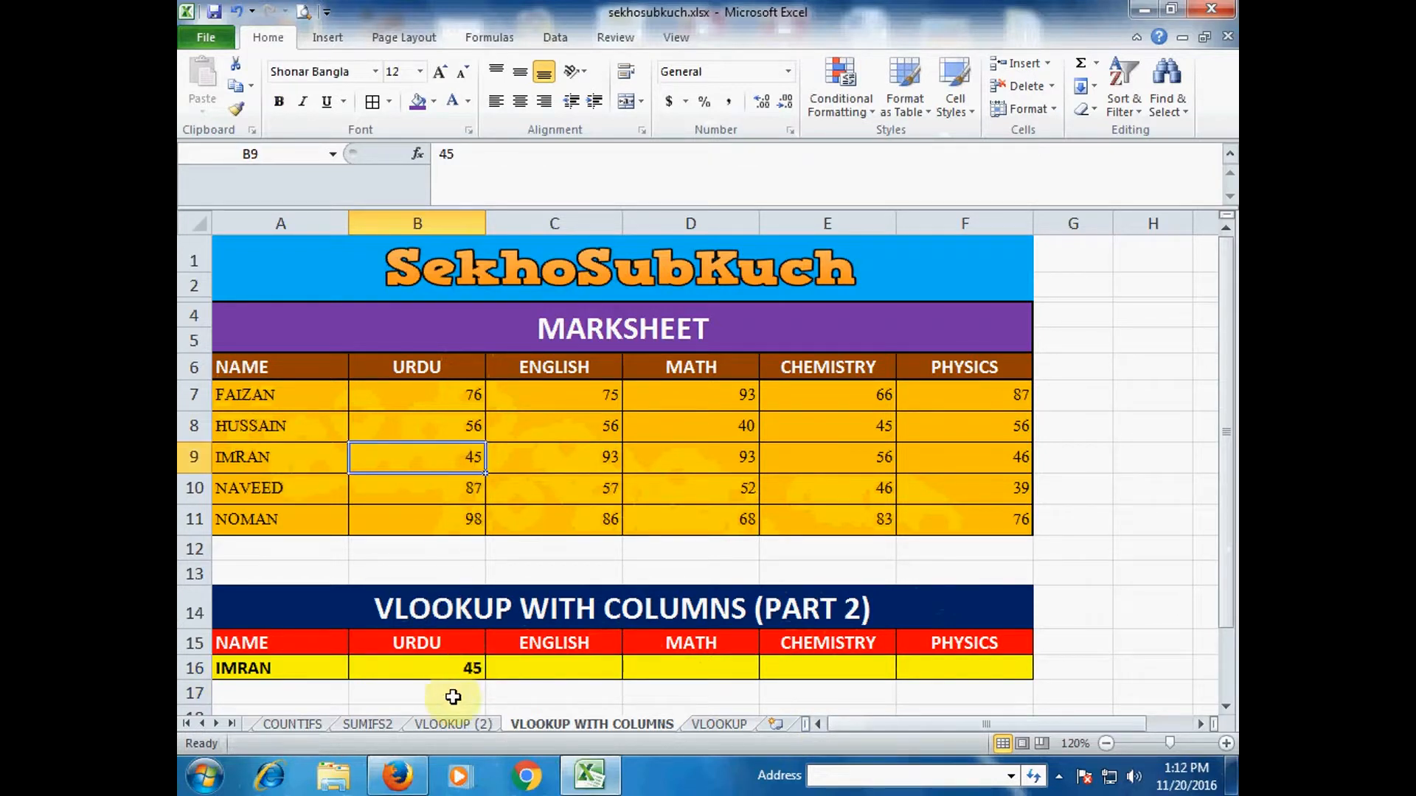
Fill B16's VLOOKUP formula across to F16 and compare the results with the selected student's marks in row 9.
{"action": "left_click", "coordinate": [466, 672]}
{"action": "left_click_drag", "start_coordinate": [487, 680], "coordinate": [980, 674]}
{"action": "left_click", "coordinate": [542, 670]}
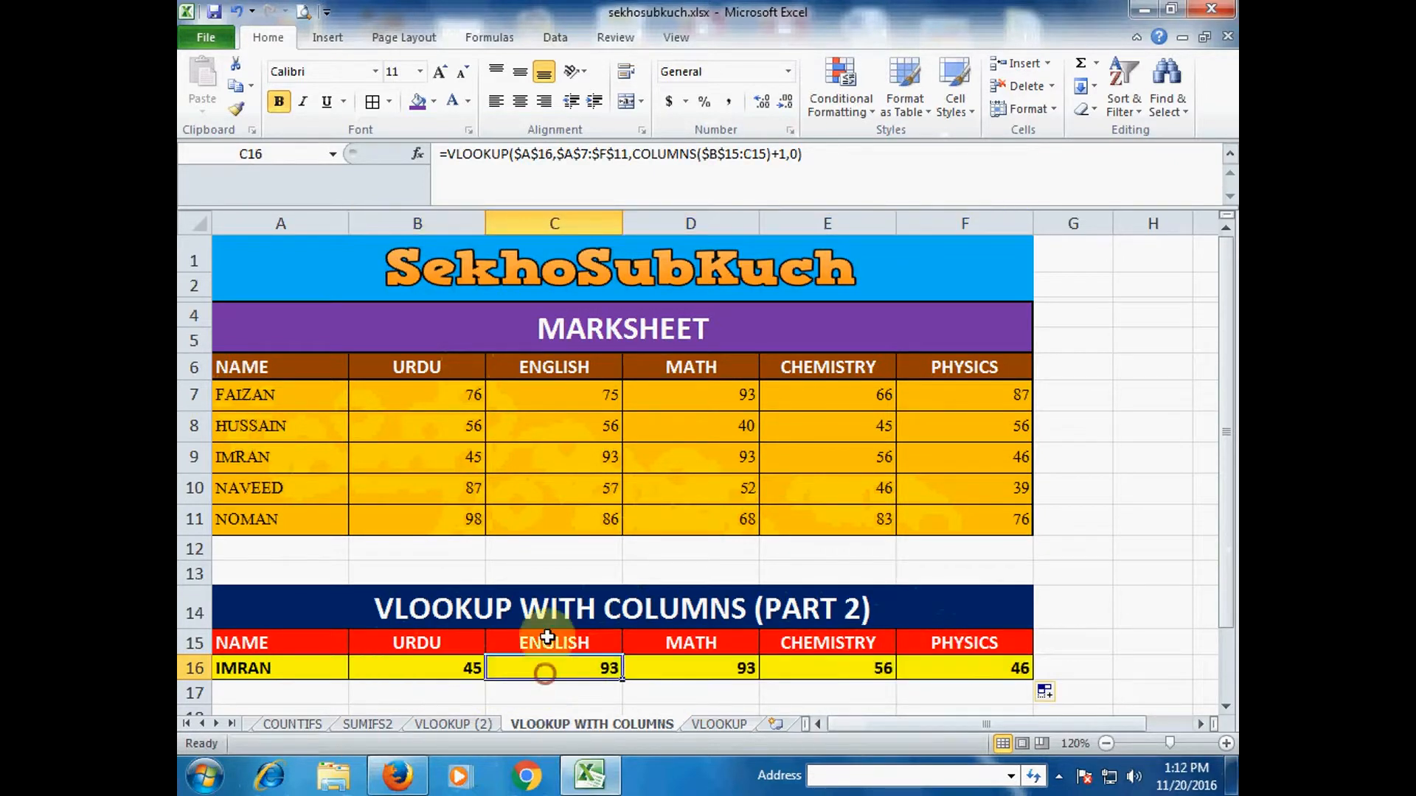
{"action": "left_click", "coordinate": [561, 469]}
{"action": "left_click", "coordinate": [697, 457]}
{"action": "left_click", "coordinate": [881, 666]}
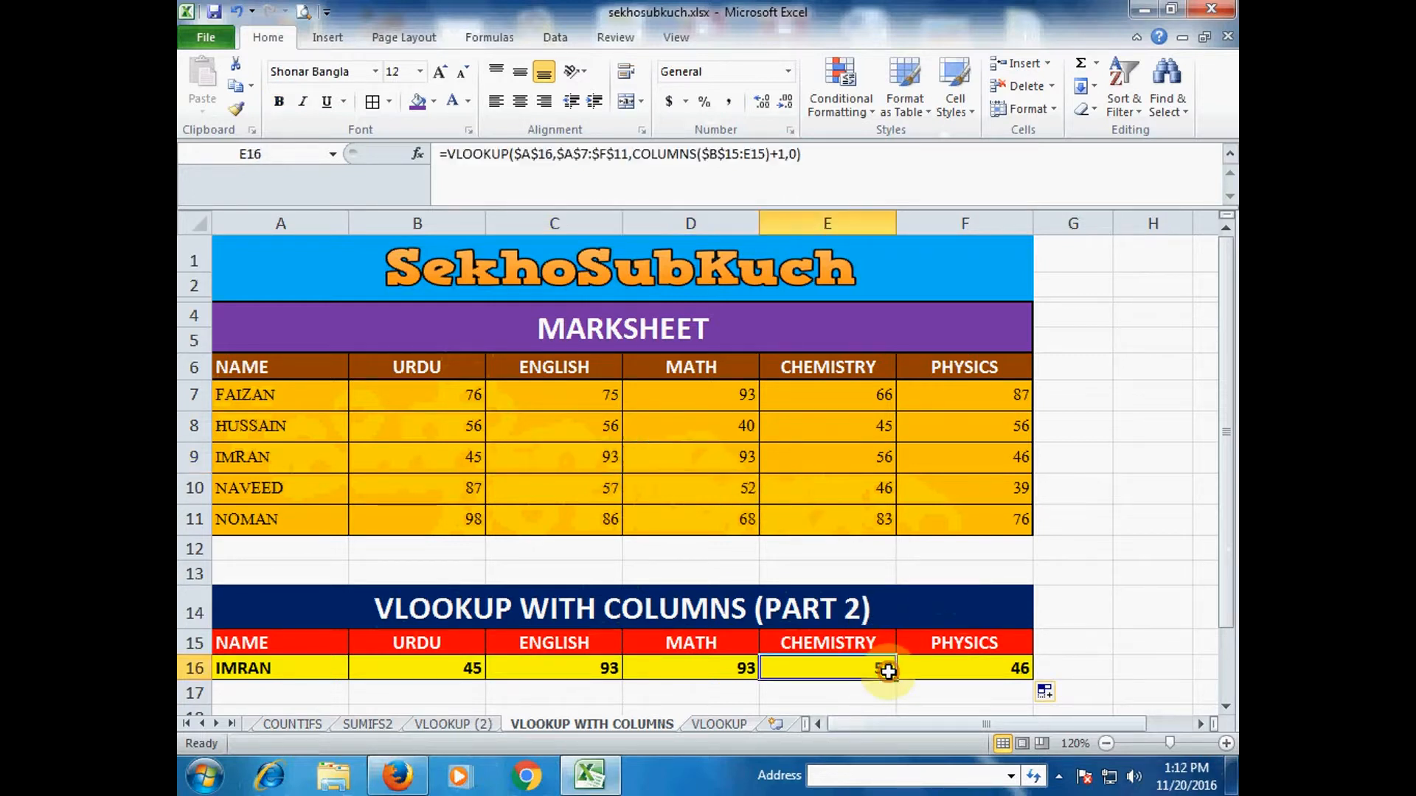
{"action": "left_click", "coordinate": [880, 459]}
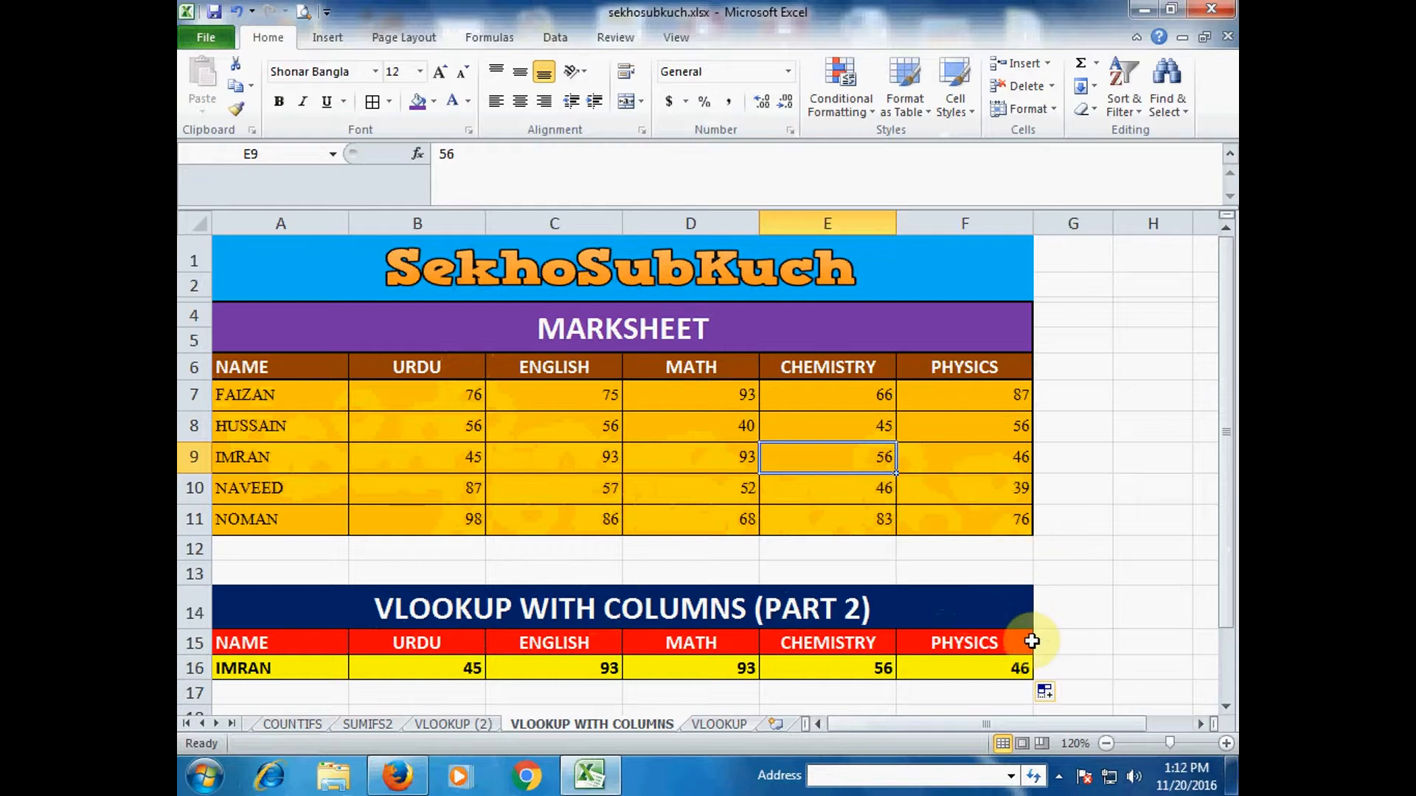
{"action": "left_click", "coordinate": [1021, 668]}
{"action": "left_click", "coordinate": [980, 460]}
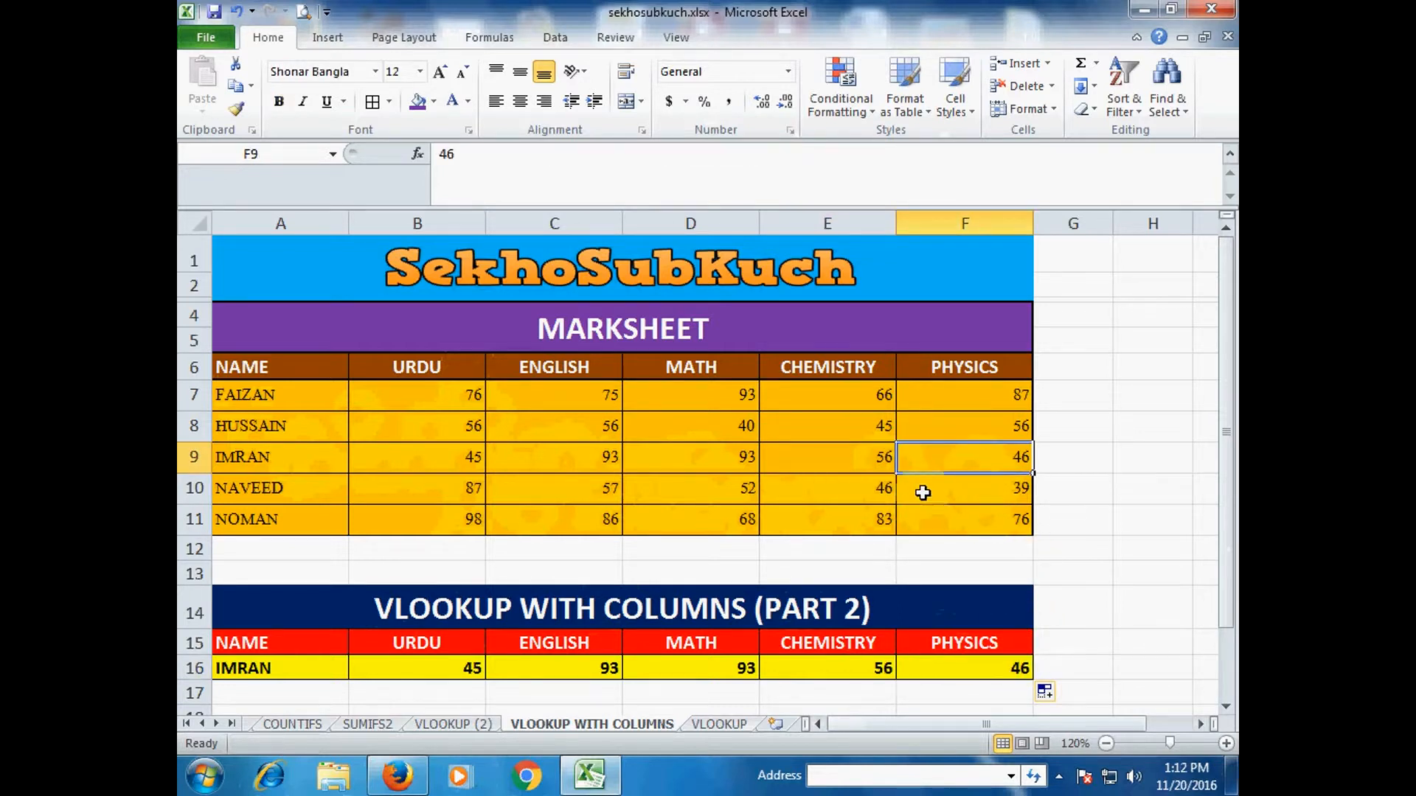
Switch the lookup name in A16 to the first student of the marksheet using the cell's drop-down list.
{"action": "left_click", "coordinate": [347, 668]}
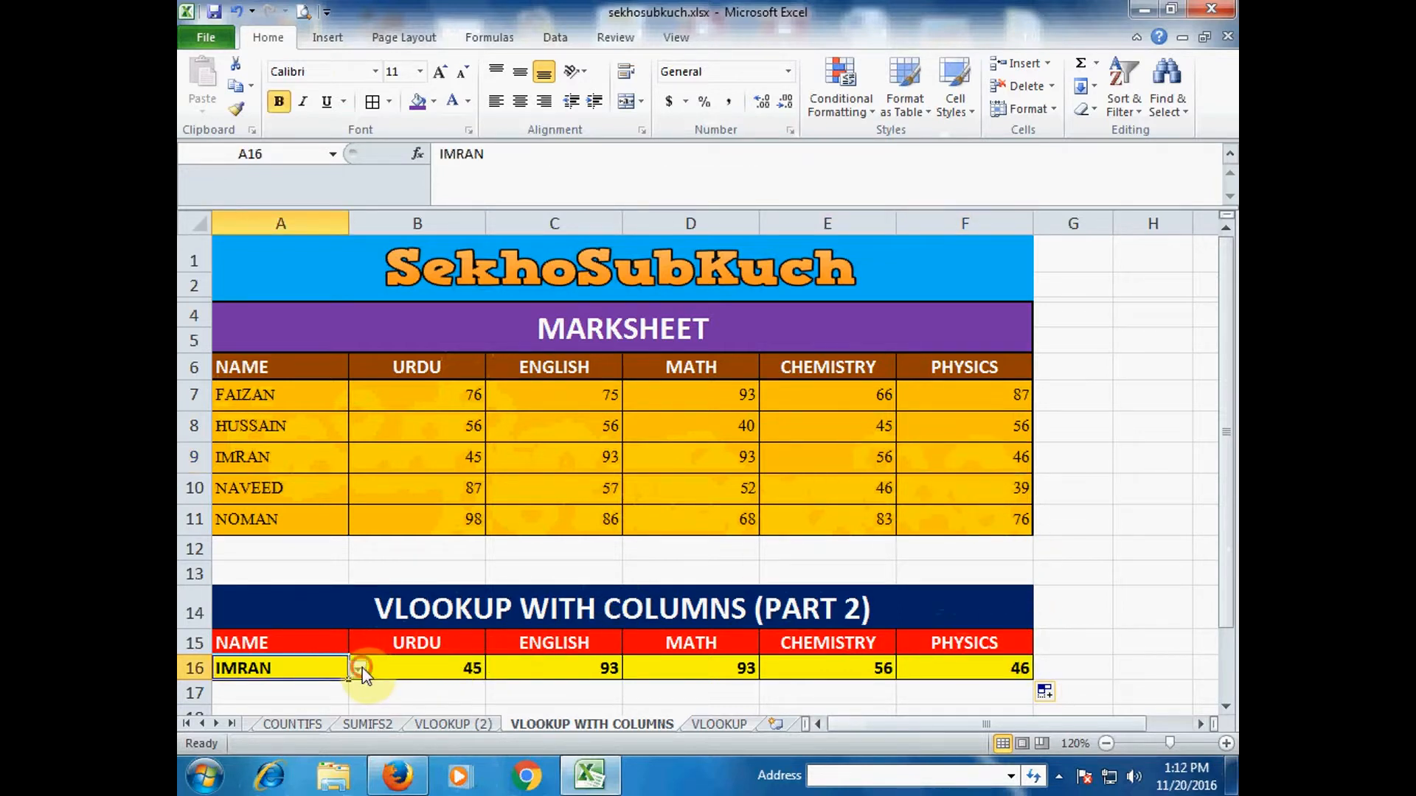
{"action": "left_click", "coordinate": [358, 668]}
{"action": "left_click", "coordinate": [243, 579]}
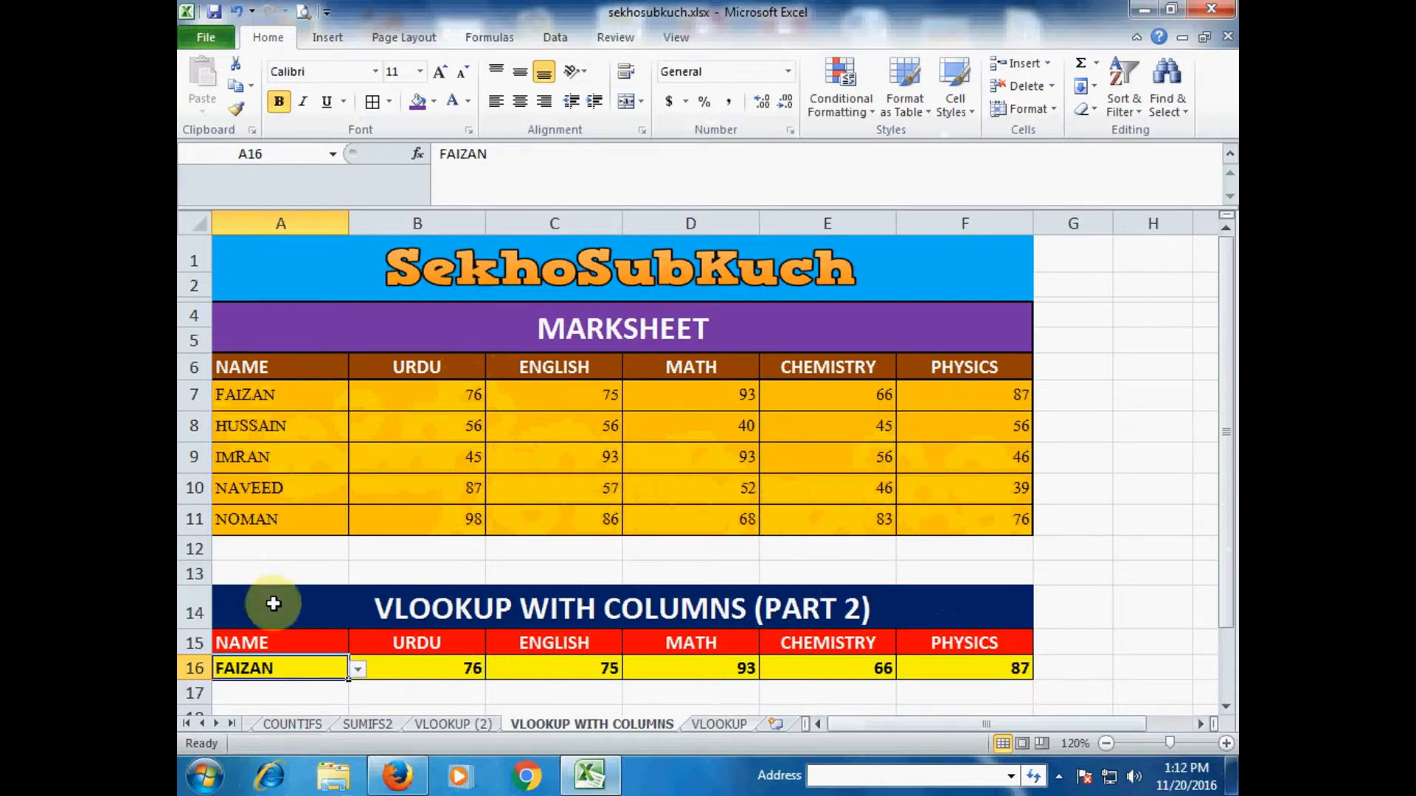
Examine the VLOOKUP formulas in B16 and C16, including how the COLUMNS range differs between them, leaving both unchanged.
{"action": "left_click", "coordinate": [469, 668]}
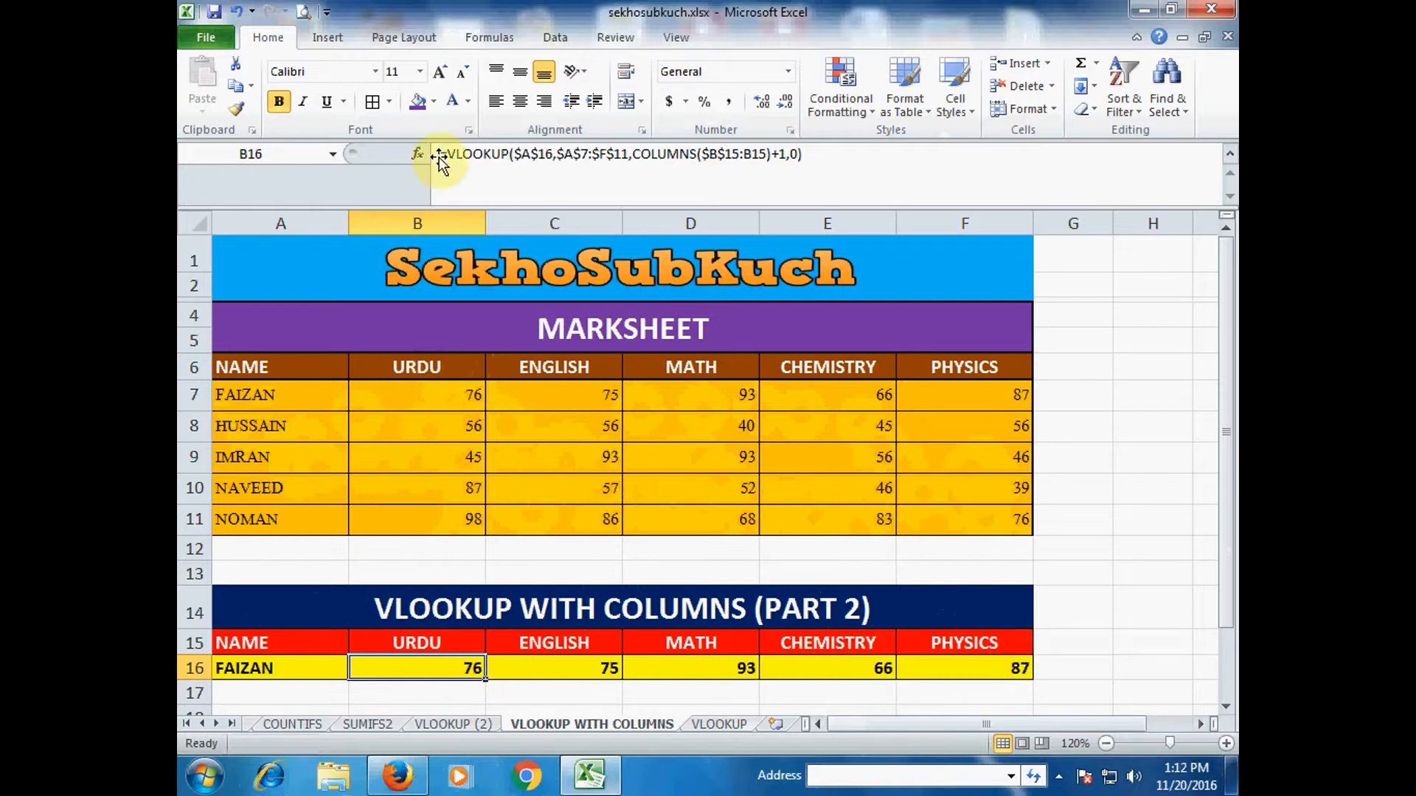
{"action": "left_click", "coordinate": [542, 664]}
{"action": "double_click", "coordinate": [572, 670]}
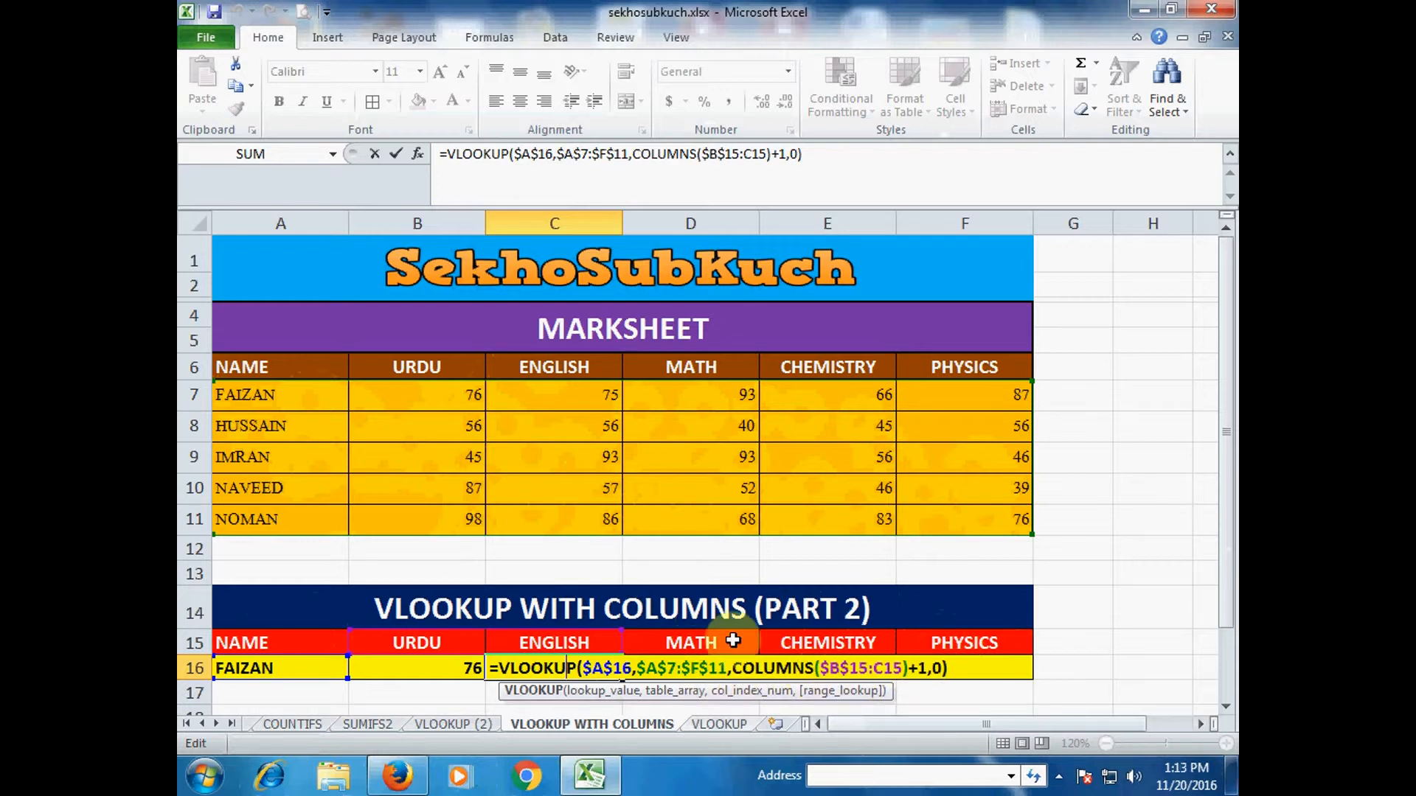
{"action": "left_click", "coordinate": [949, 665]}
{"action": "key", "text": "Return"}
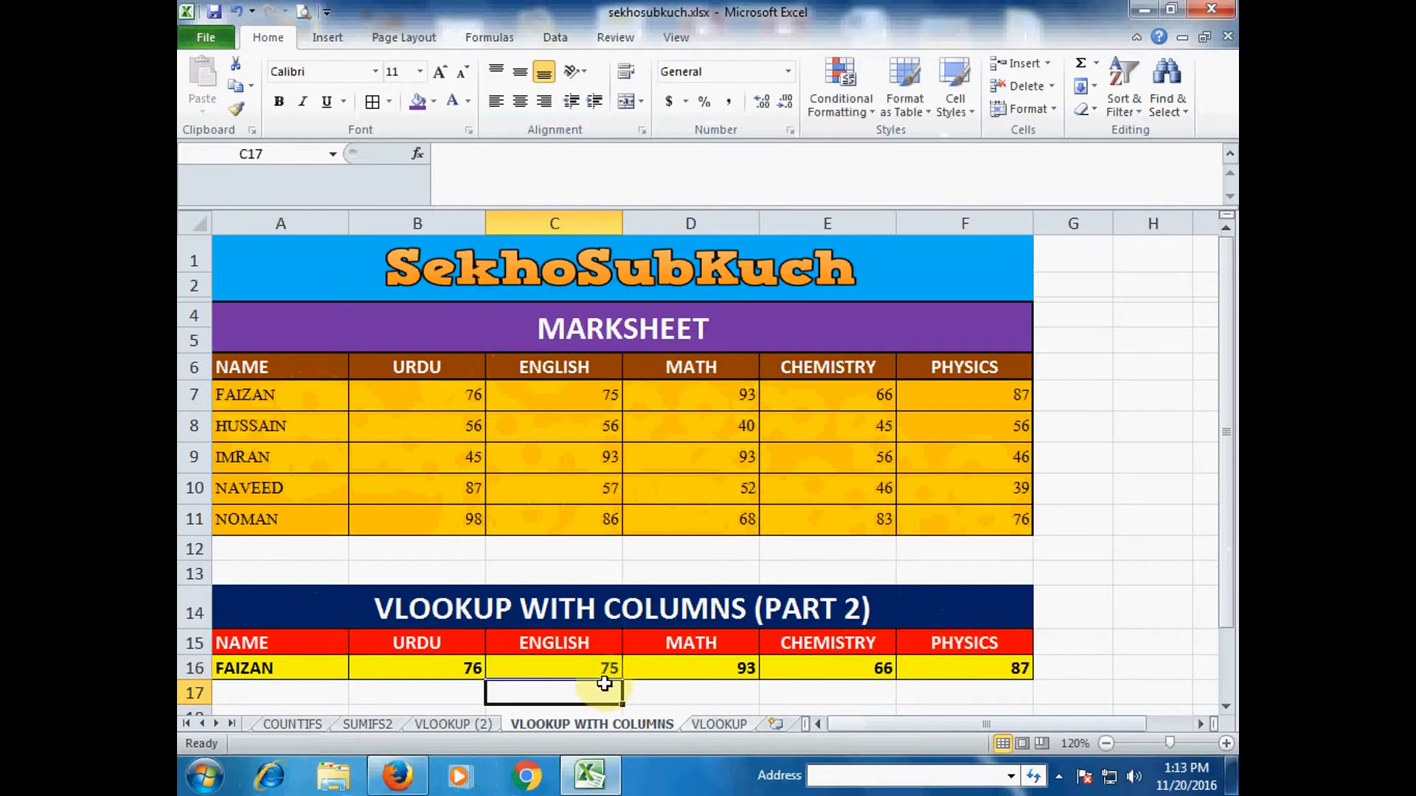